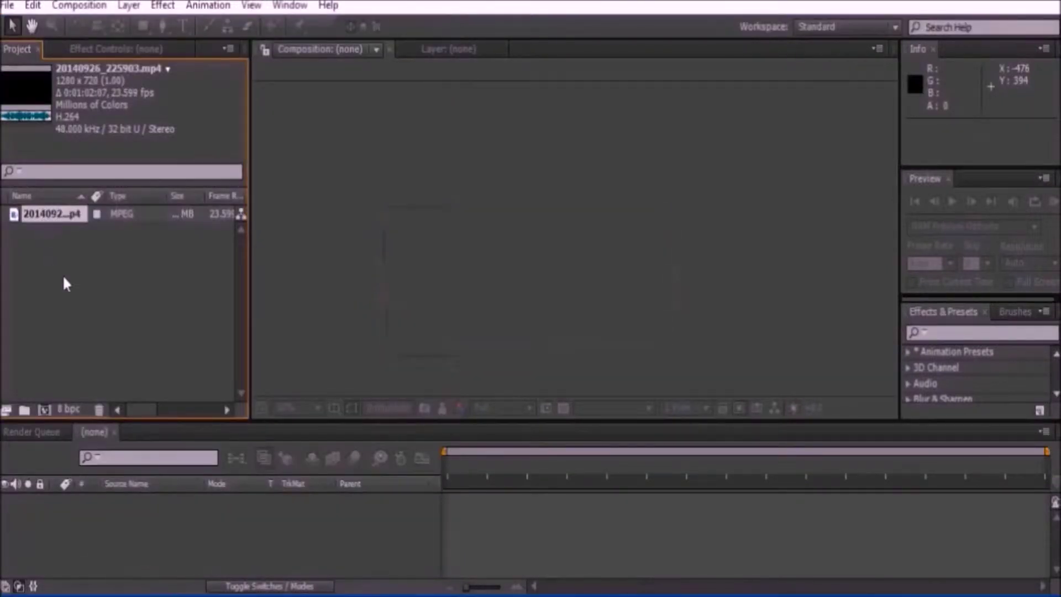
# - Create a composition from the kitchen footage and import the green-screen explosion clip
pyautogui.moveTo(53, 369); pyautogui.dragTo(44, 408)
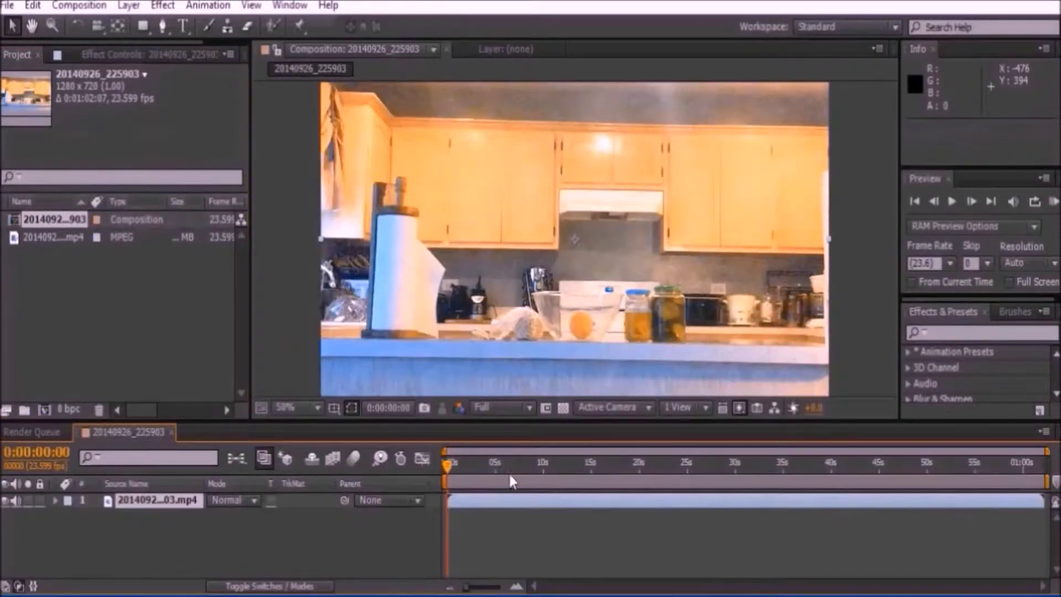
pyautogui.click(750, 471)
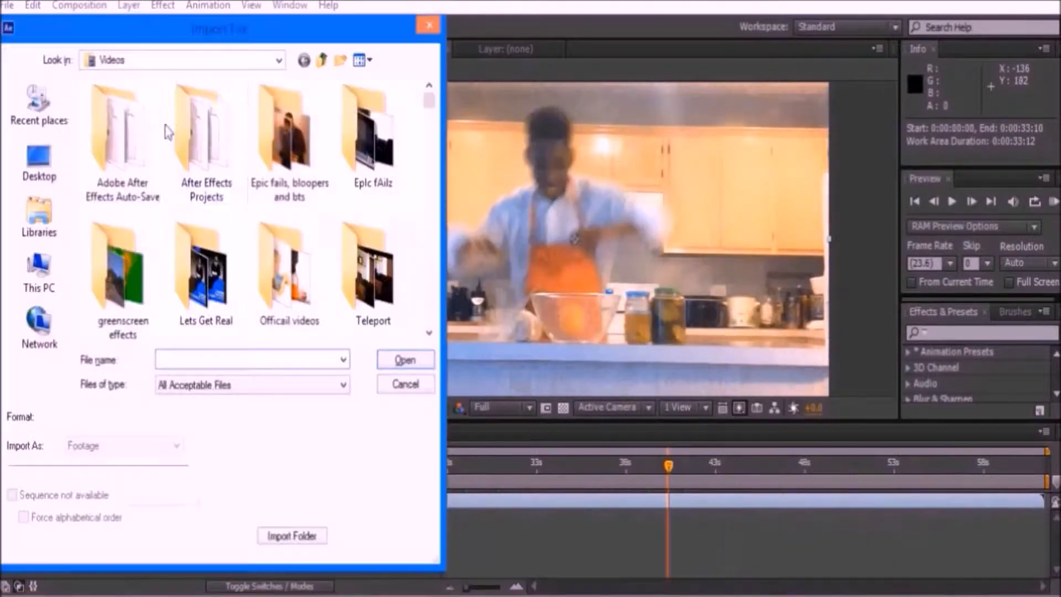
pyautogui.doubleClick(102, 259)
pyautogui.doubleClick(77, 141)
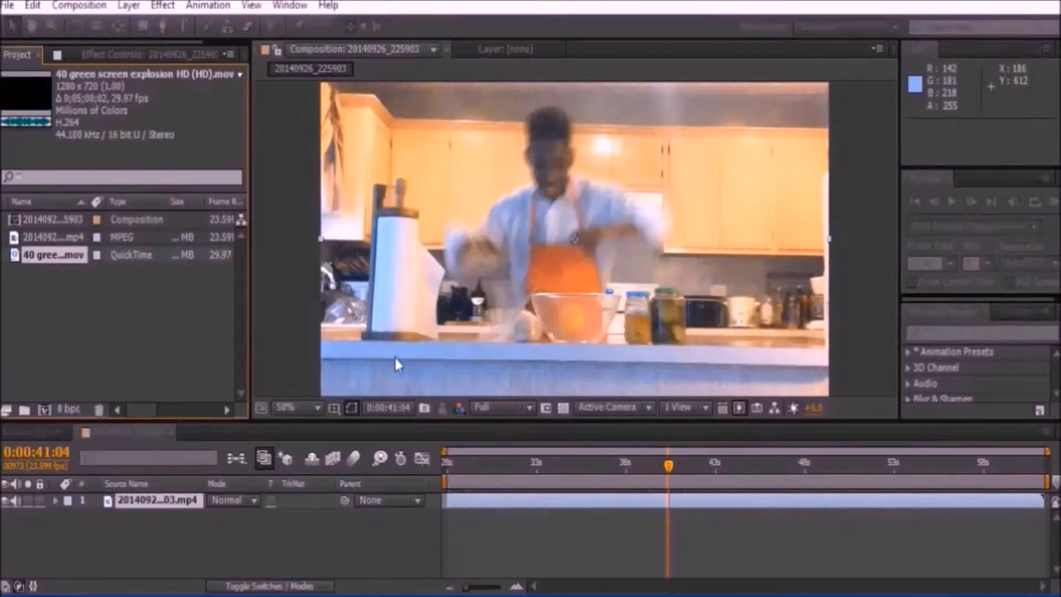
# - Place the explosion clip above the kitchen footage, apply Color Key, and preview the result
pyautogui.moveTo(59, 260); pyautogui.dragTo(609, 499)
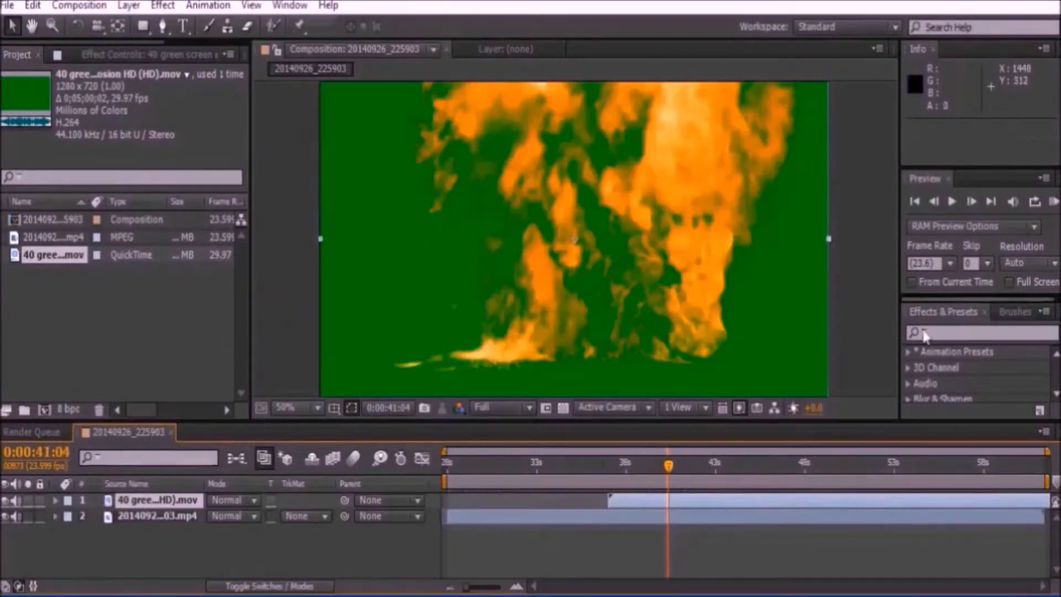
pyautogui.write('color key')
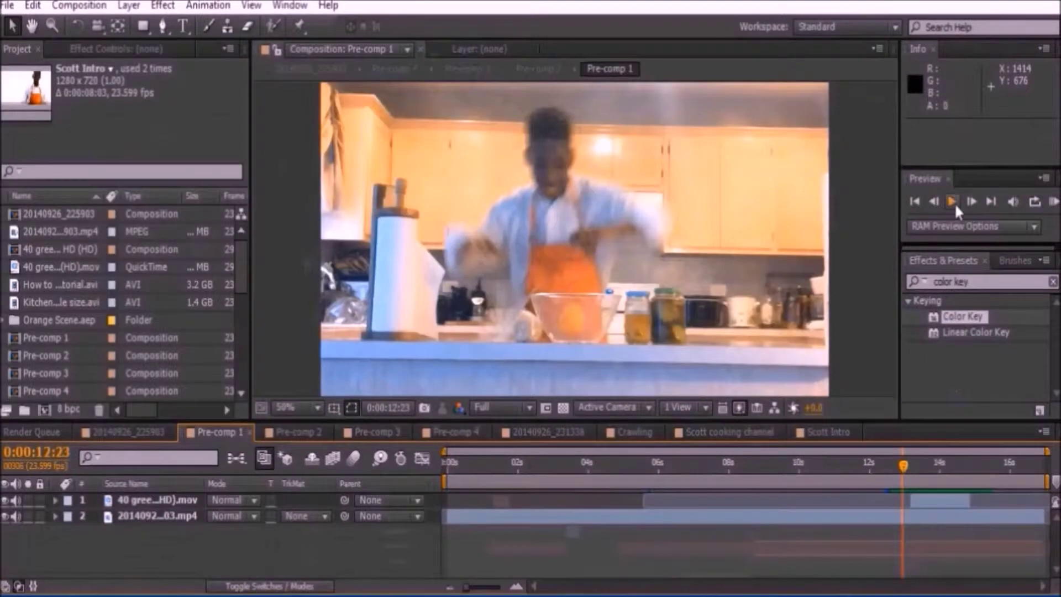
pyautogui.click(950, 201)
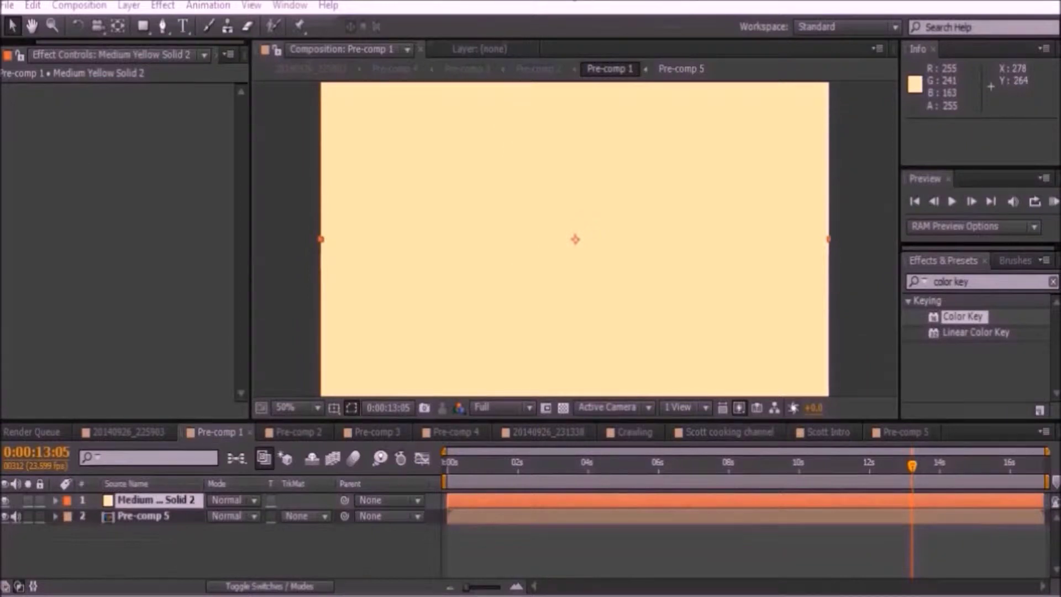
# - Set the yellow solid to Add at 25% opacity with a feathered ellipse mask, then duplicate Pre-comp 5
pyautogui.click(234, 501)
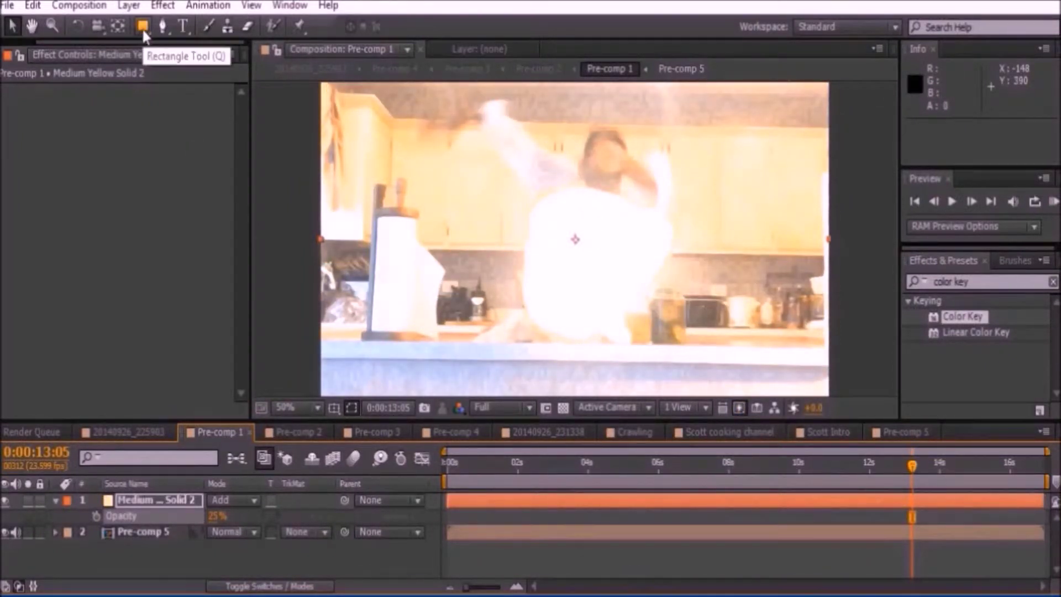
pyautogui.moveTo(143, 32); pyautogui.dragTo(191, 71)
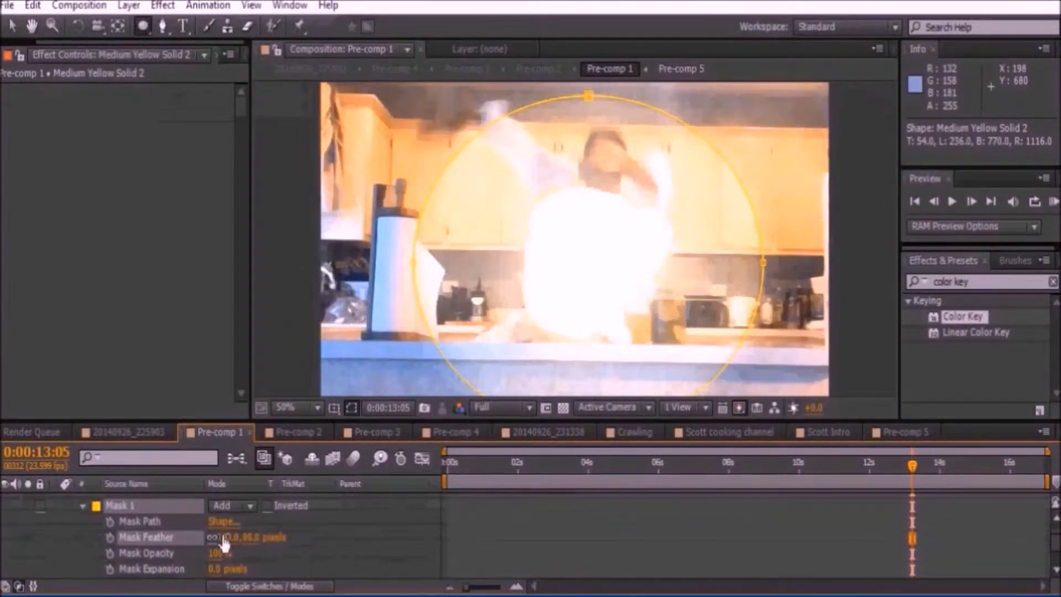
pyautogui.click(83, 507)
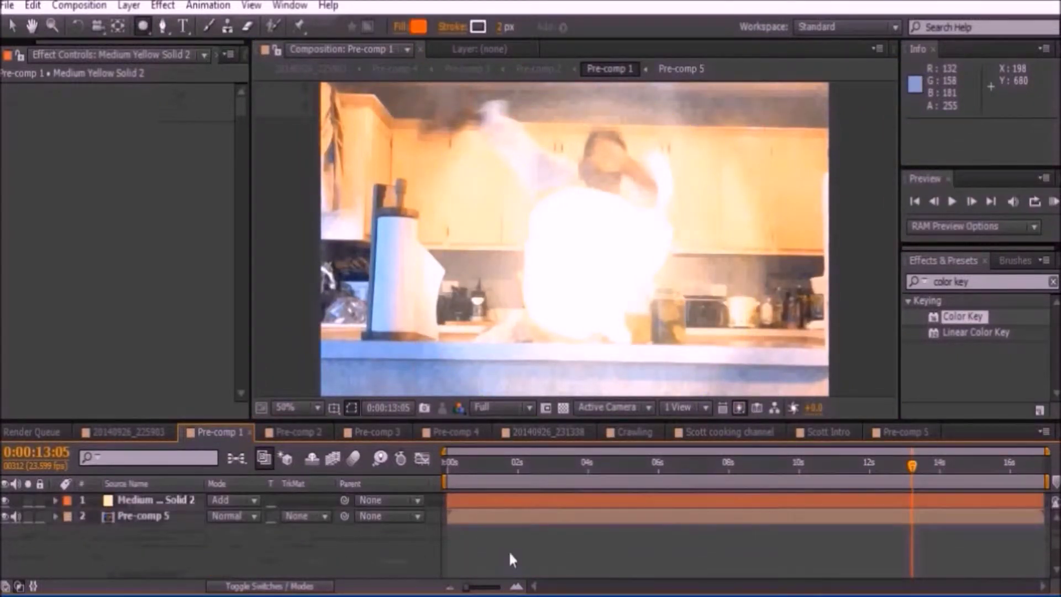
pyautogui.click(187, 518)
pyautogui.hotkey('ctrl', 'd')
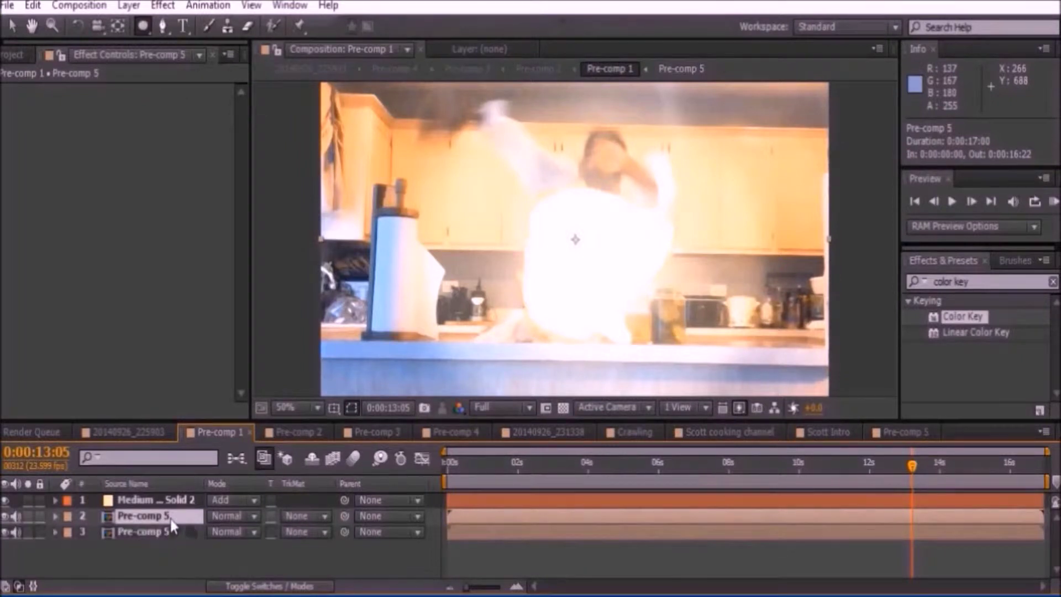
# - Rename the duplicate layer to Lighting Matte and move it to the top of the stack
pyautogui.rightClick(172, 521)
pyautogui.click(380, 18)
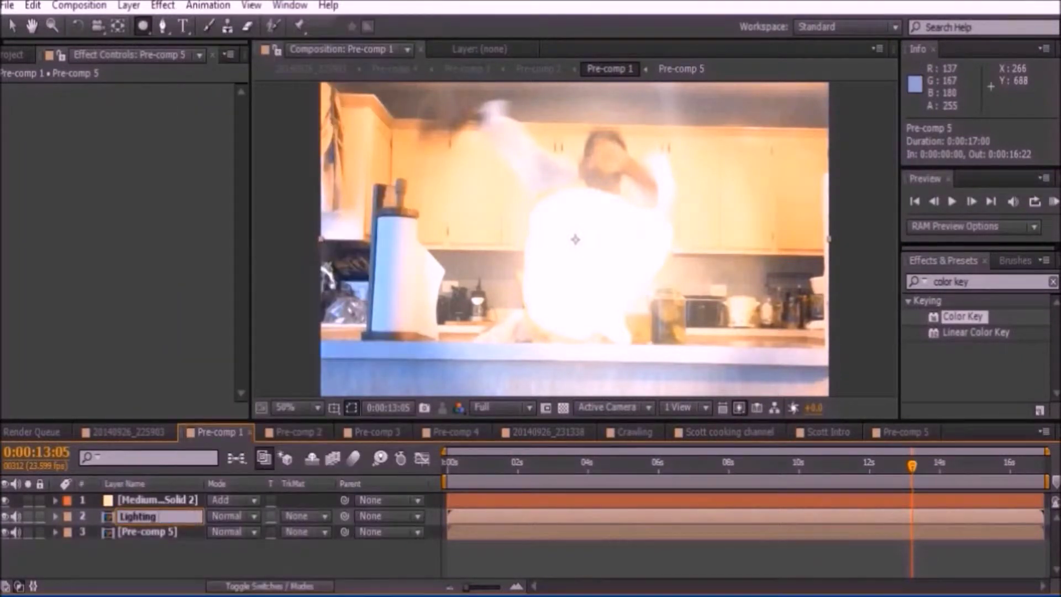
pyautogui.moveTo(176, 519); pyautogui.dragTo(177, 500)
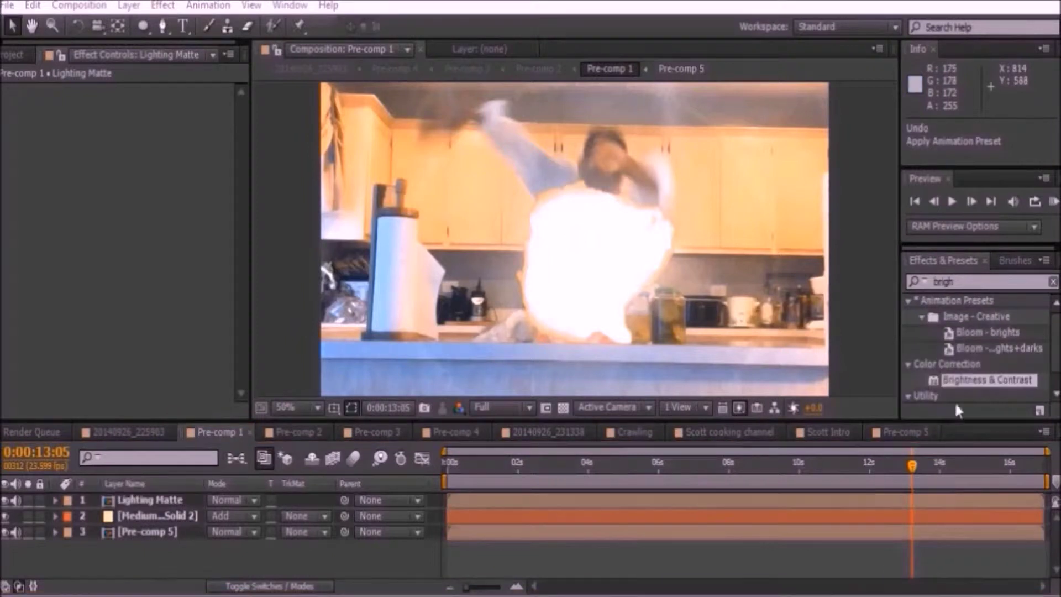
# - Apply Brightness & Contrast (39, 45) and Hue/Saturation at Master Saturation -100 to Lighting Matte
pyautogui.moveTo(958, 411); pyautogui.dragTo(855, 498)
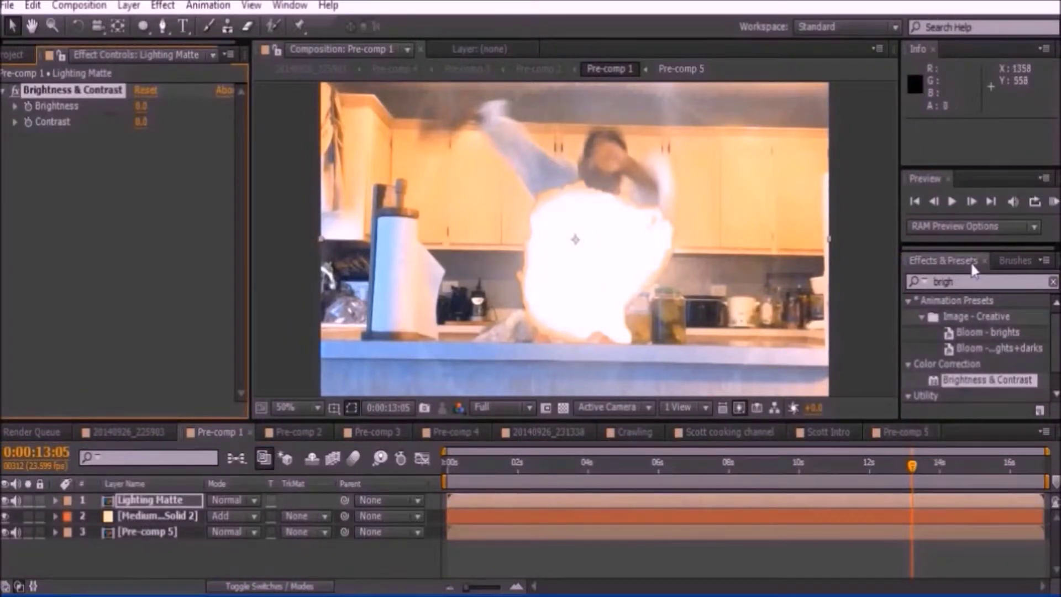
pyautogui.click(913, 272)
pyautogui.write('hu')
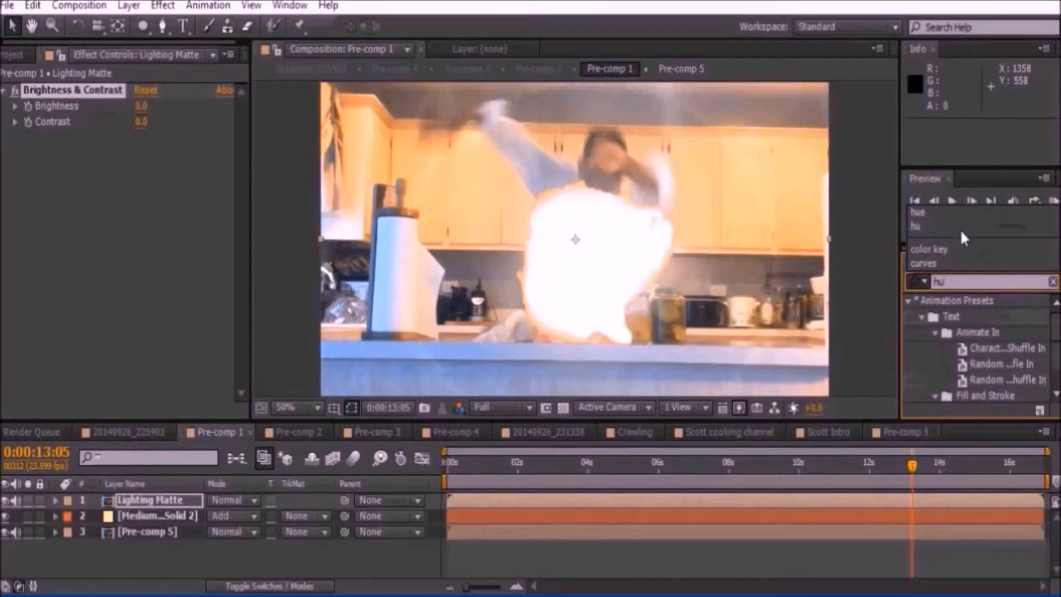
pyautogui.write('e')
pyautogui.moveTo(801, 494); pyautogui.dragTo(798, 495)
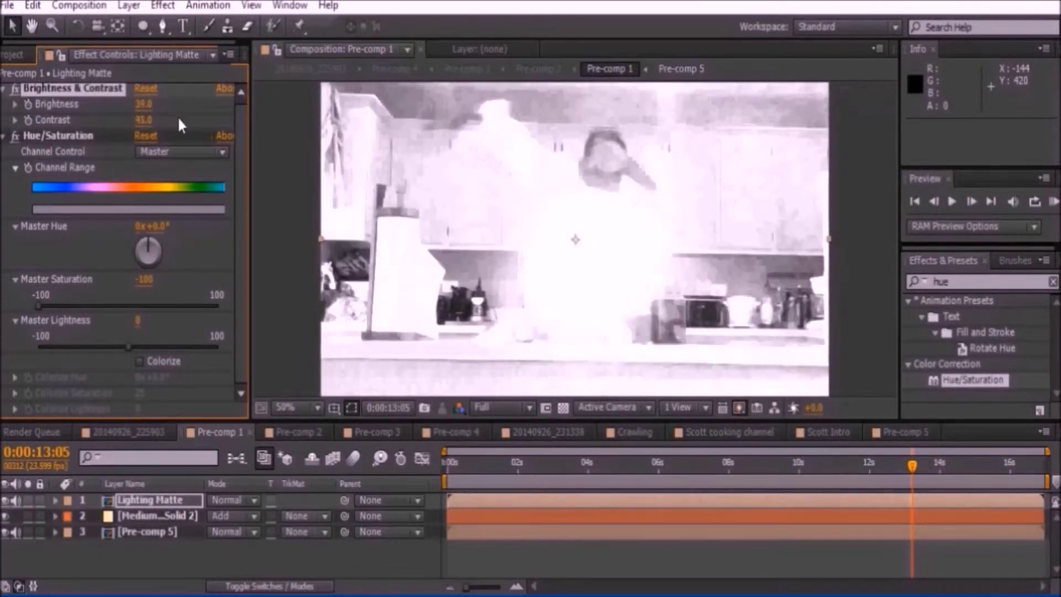
# - Apply Fast Blur to Lighting Matte and find the Bulge effect for the Shockwave solid
pyautogui.moveTo(859, 493); pyautogui.dragTo(860, 499)
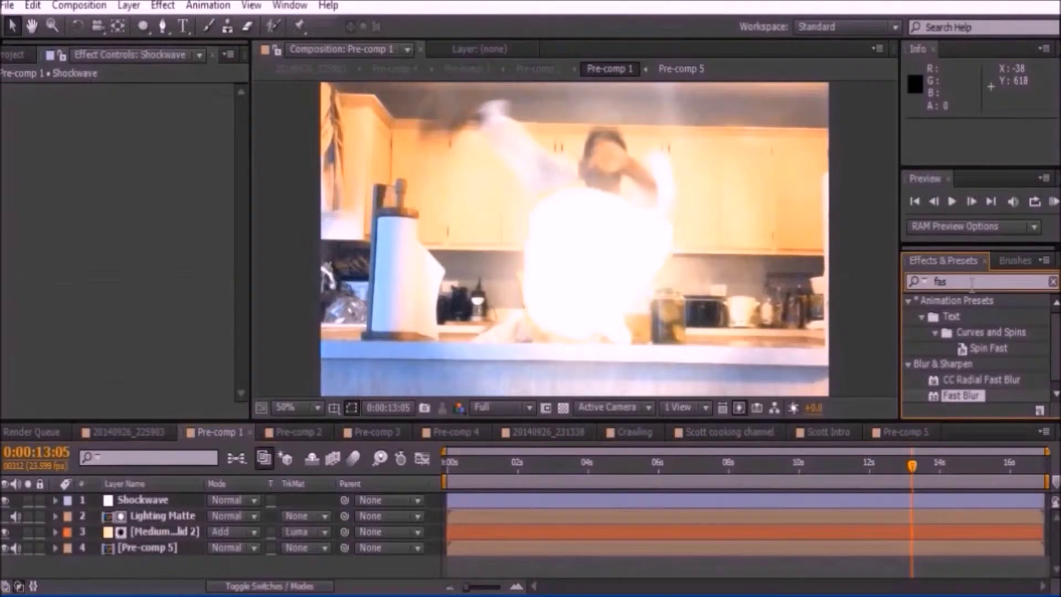
pyautogui.click(971, 284)
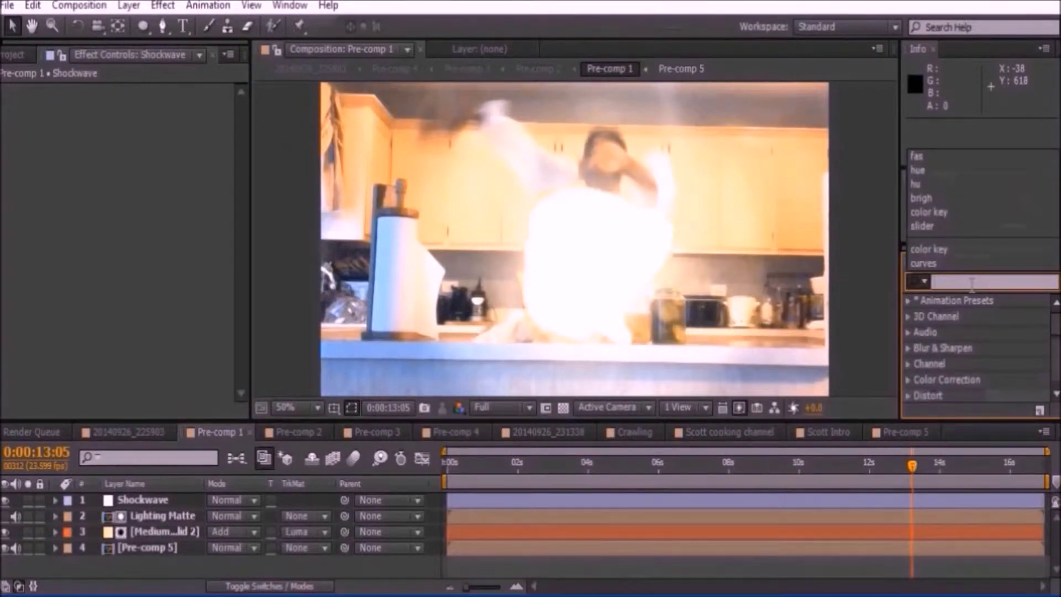
pyautogui.write('bulde')
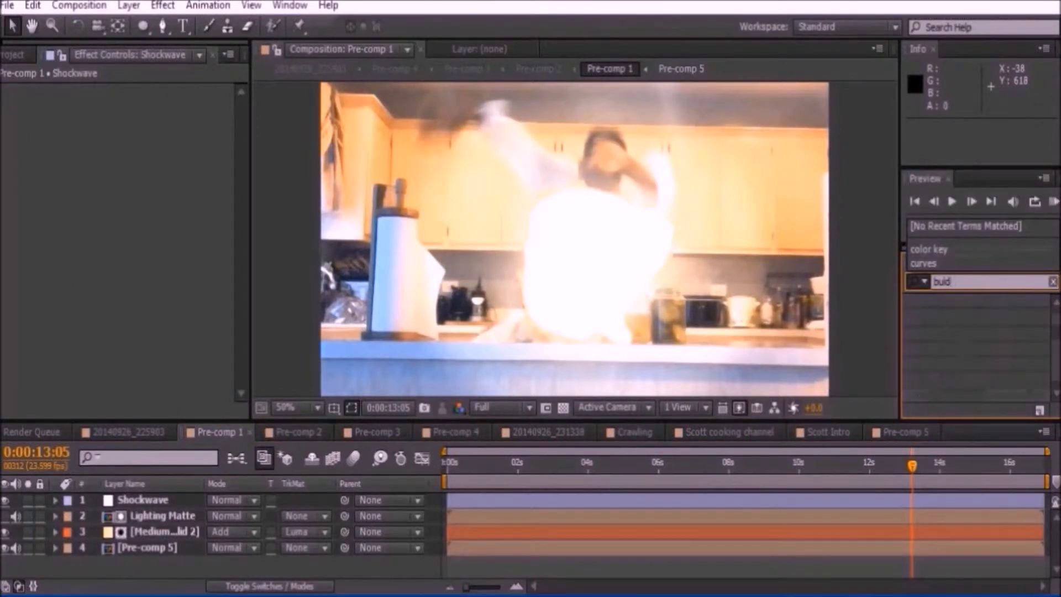
pyautogui.press('BackSpace')
pyautogui.scroll(-2, 1028, 354)
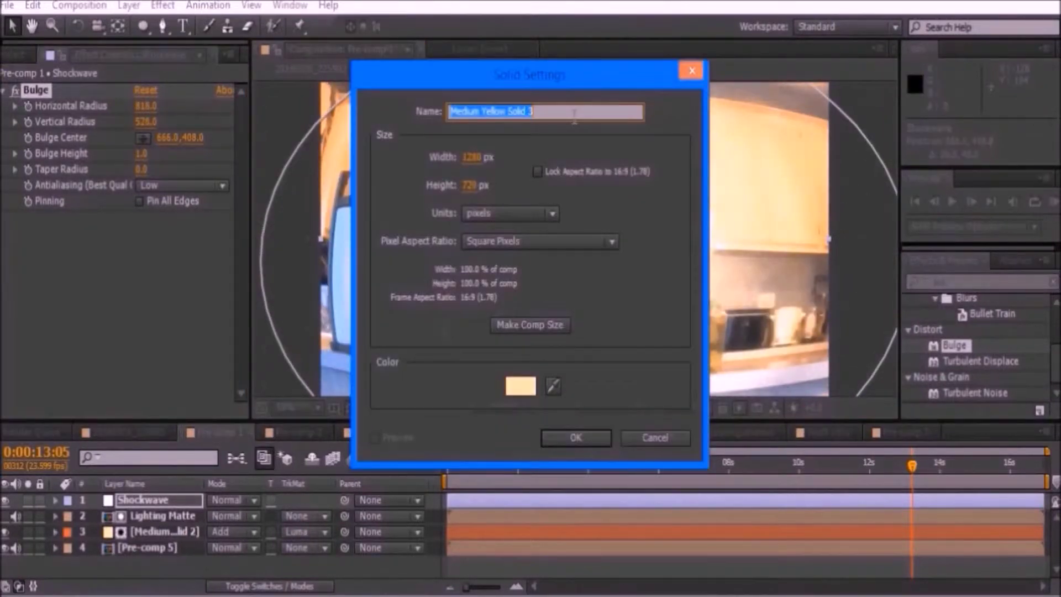
# - Create a black solid and shrink its Iris Wipe opening, centring it on the explosion
pyautogui.click(514, 389)
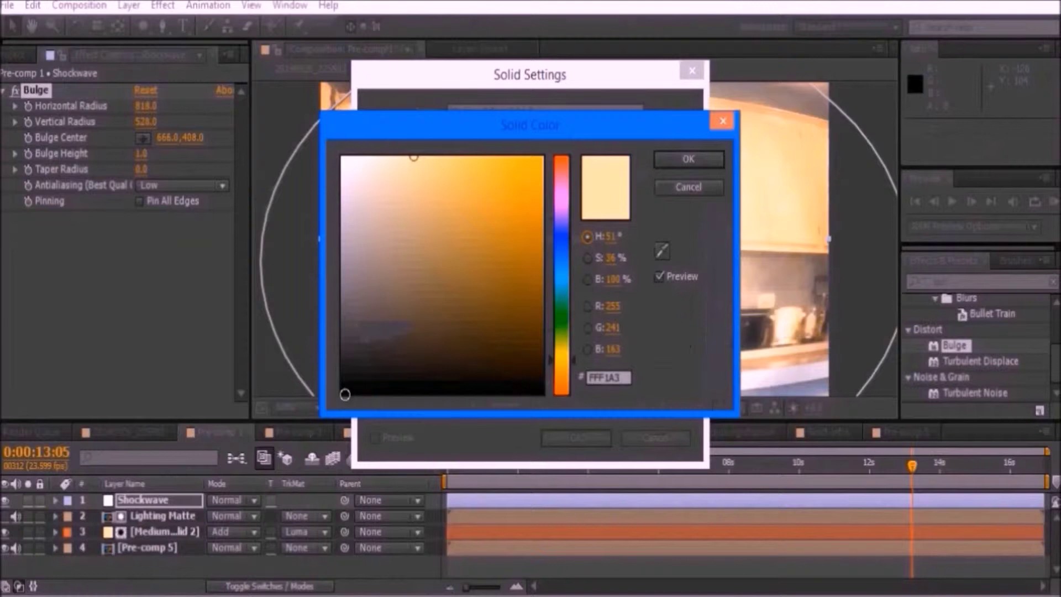
pyautogui.click(674, 159)
pyautogui.click(579, 439)
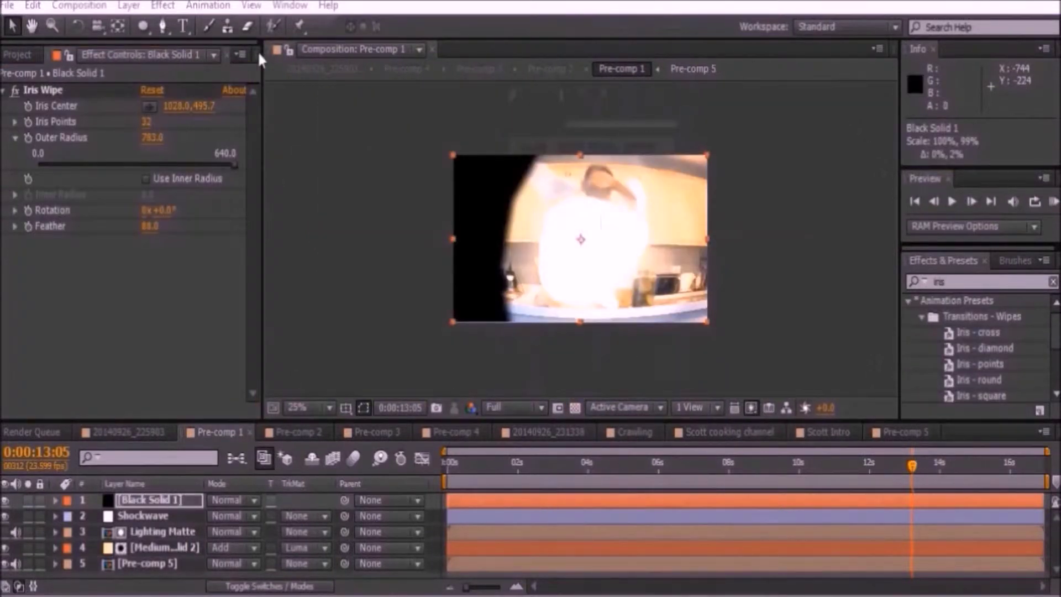
pyautogui.moveTo(659, 253); pyautogui.dragTo(654, 250)
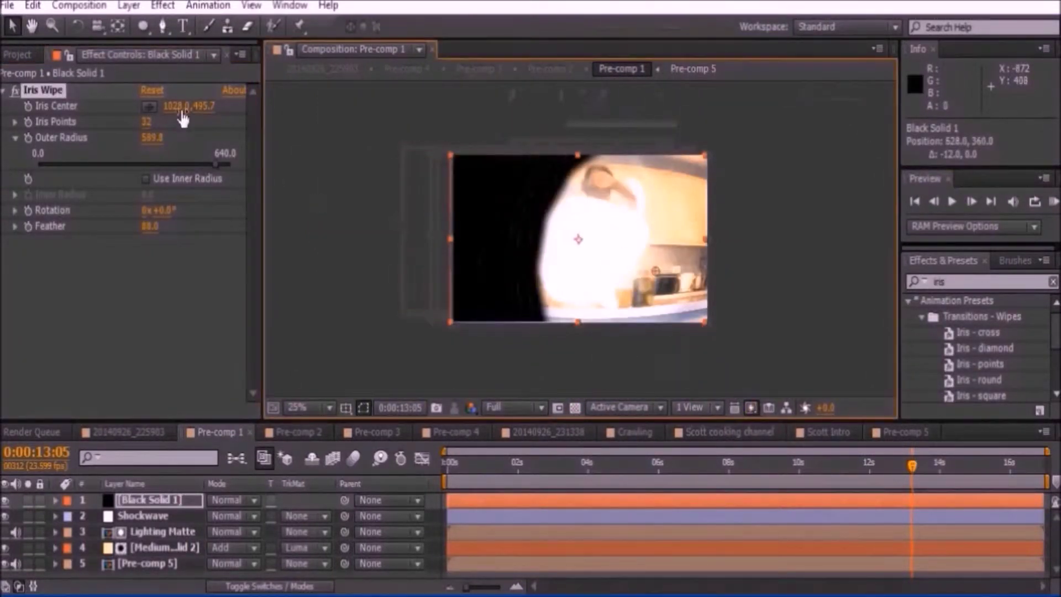
pyautogui.moveTo(183, 118); pyautogui.dragTo(148, 149)
# - Apply Colorama to the black solid
pyautogui.click(953, 282)
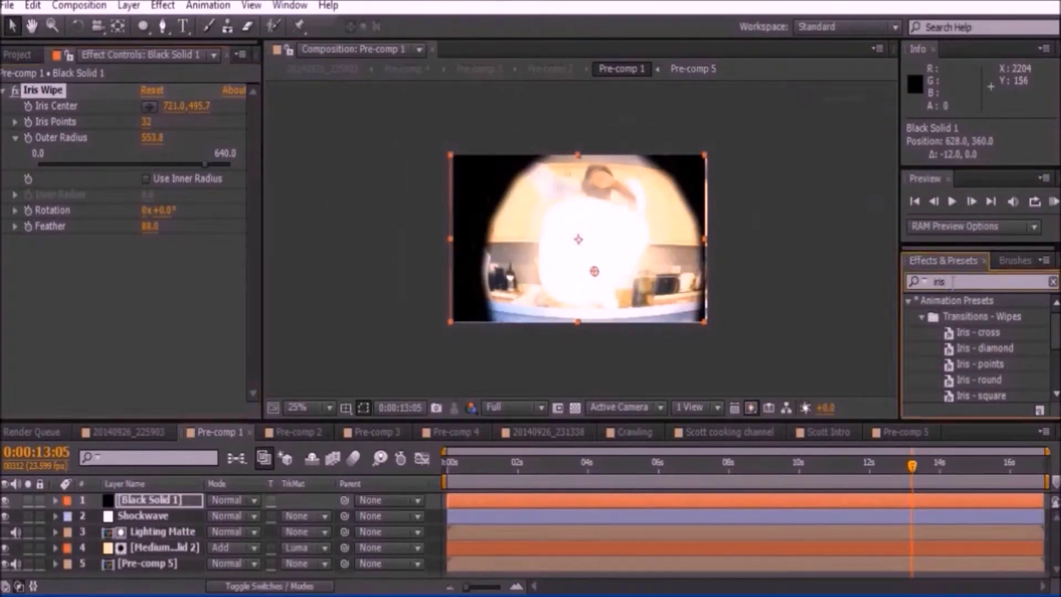
pyautogui.press('BackSpace')
pyautogui.press('BackSpace')
pyautogui.press('BackSpace')
pyautogui.write('colorama')
pyautogui.moveTo(962, 316); pyautogui.dragTo(876, 507)
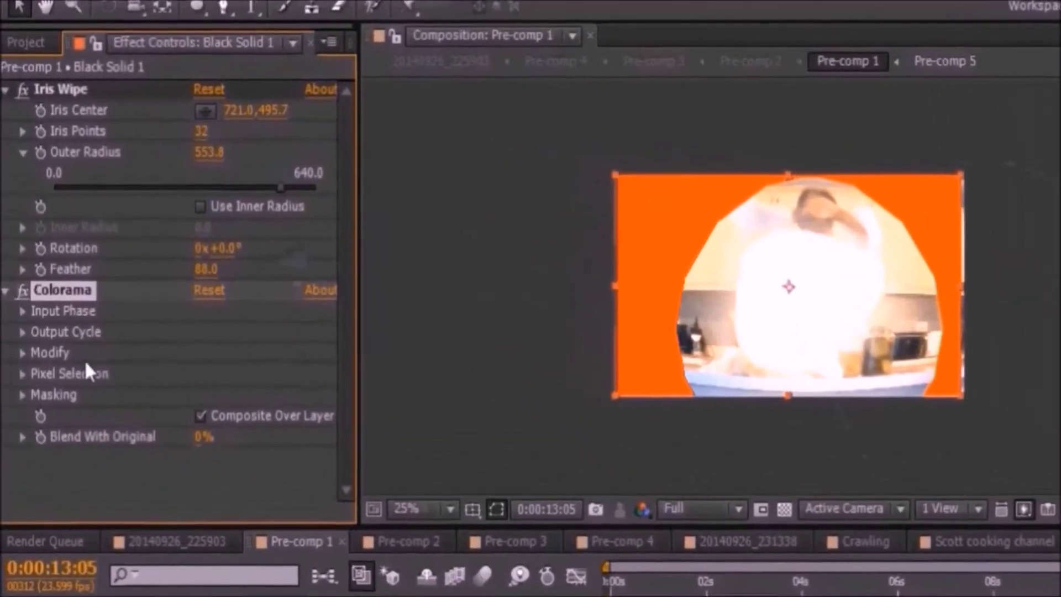
# - Set Colorama's Get Phase From to Alpha
pyautogui.click(22, 310)
pyautogui.click(243, 332)
pyautogui.click(238, 591)
pyautogui.scroll(-1, 352, 482)
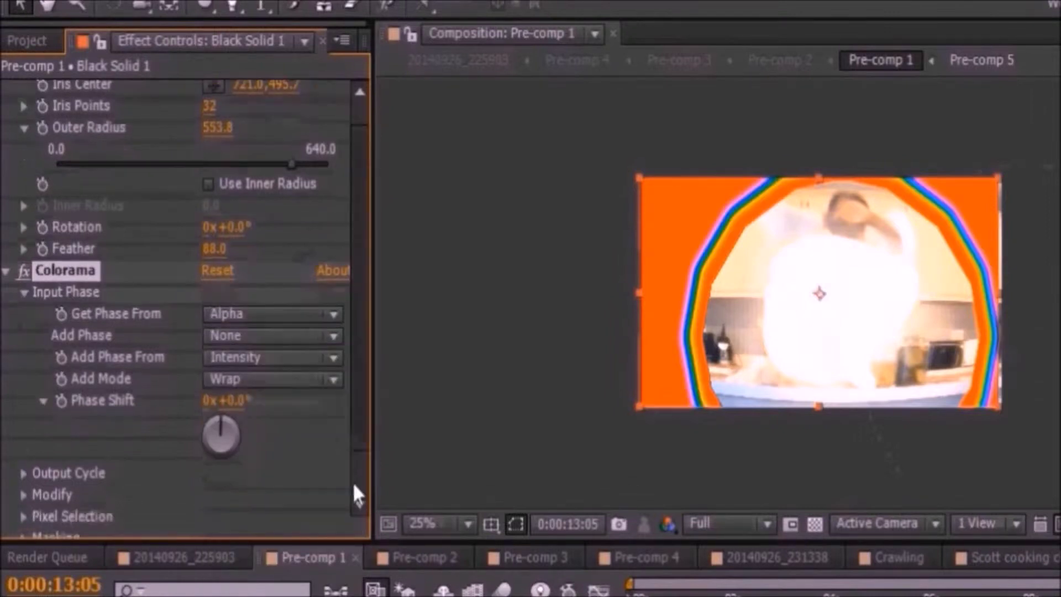
# - Apply the Ramp Grey output cycle, edit it to black and white, and enable Change Empty Pixels
pyautogui.click(23, 473)
pyautogui.scroll(-5, 22, 417)
pyautogui.click(229, 195)
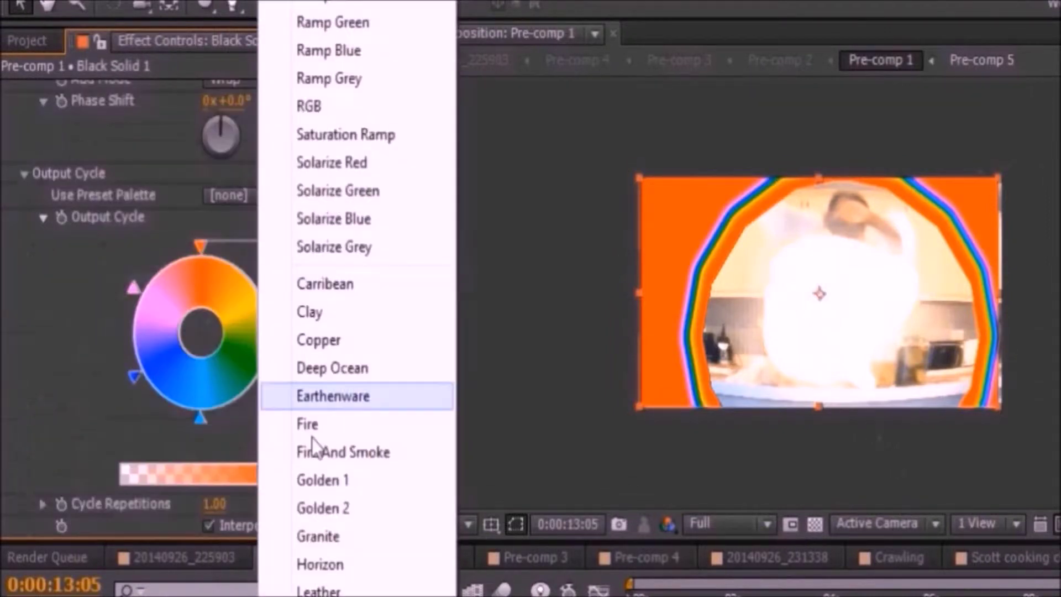
pyautogui.click(371, 84)
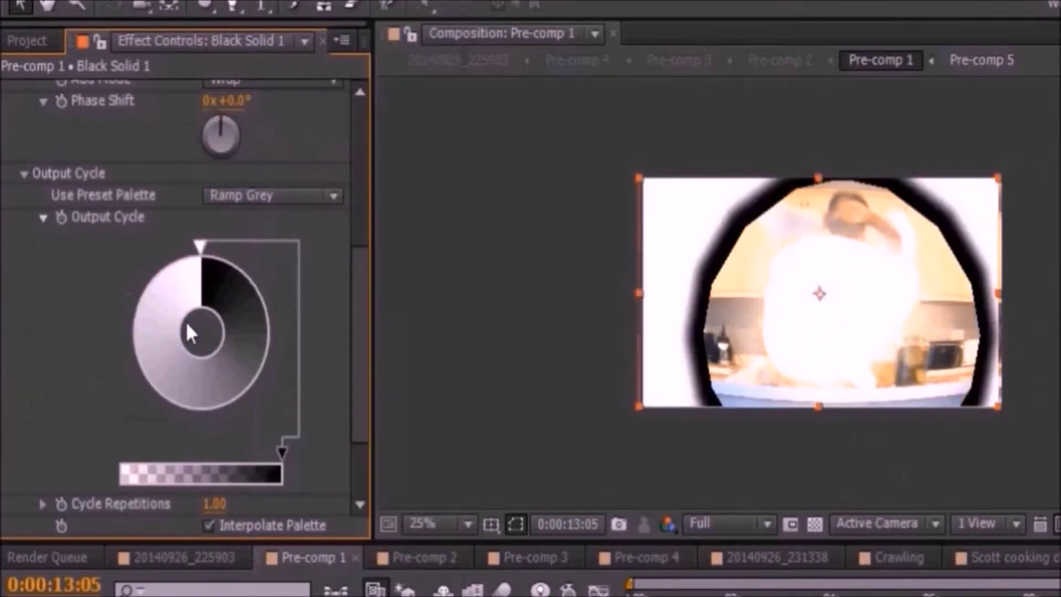
pyautogui.click(201, 415)
pyautogui.press('Return')
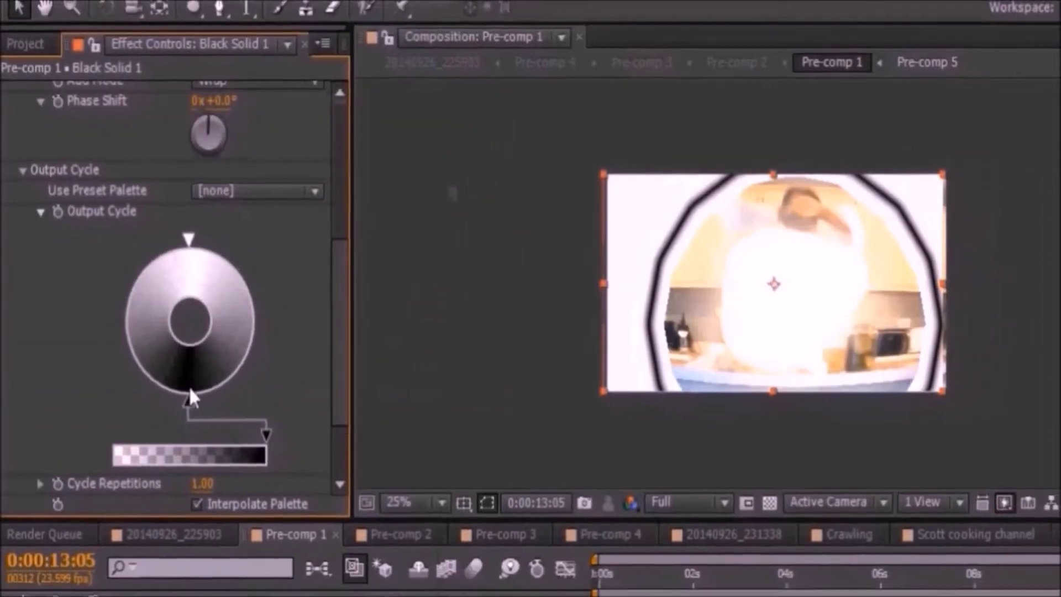
pyautogui.moveTo(188, 386); pyautogui.dragTo(143, 337)
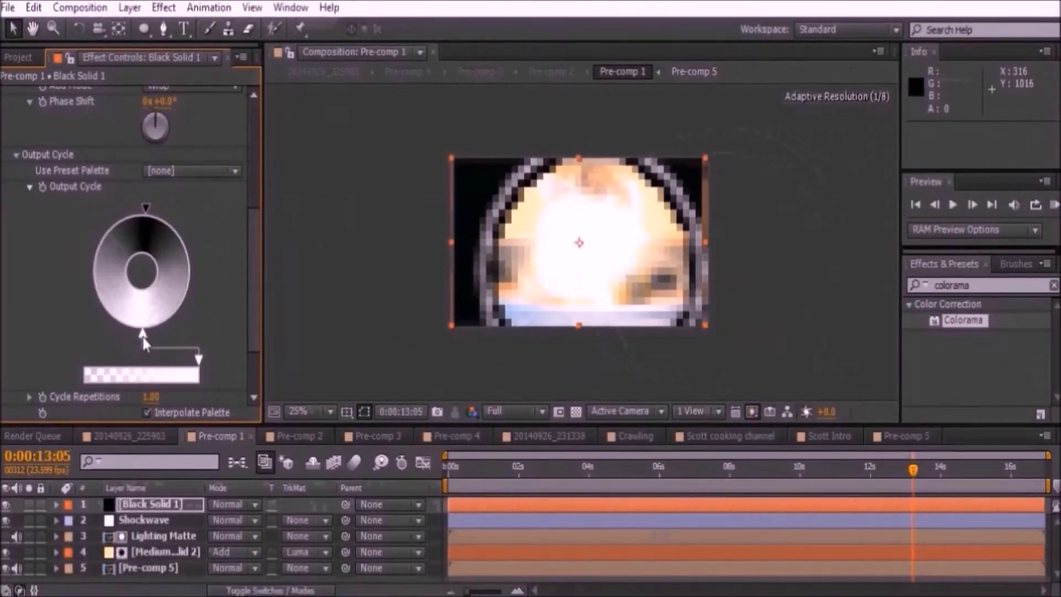
pyautogui.moveTo(146, 207); pyautogui.dragTo(145, 207)
pyautogui.scroll(-3, 248, 379)
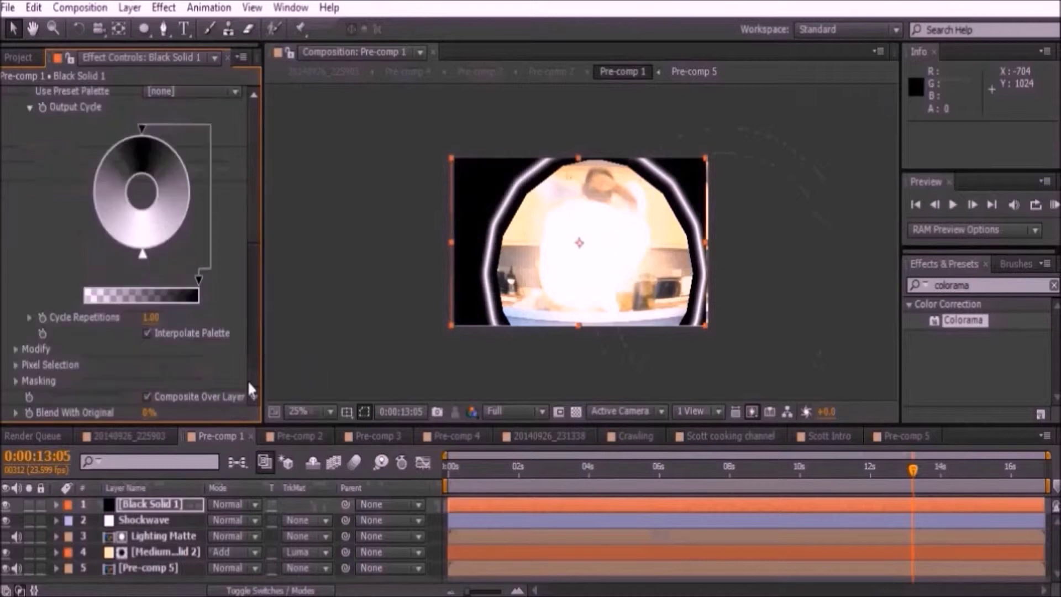
pyautogui.click(147, 396)
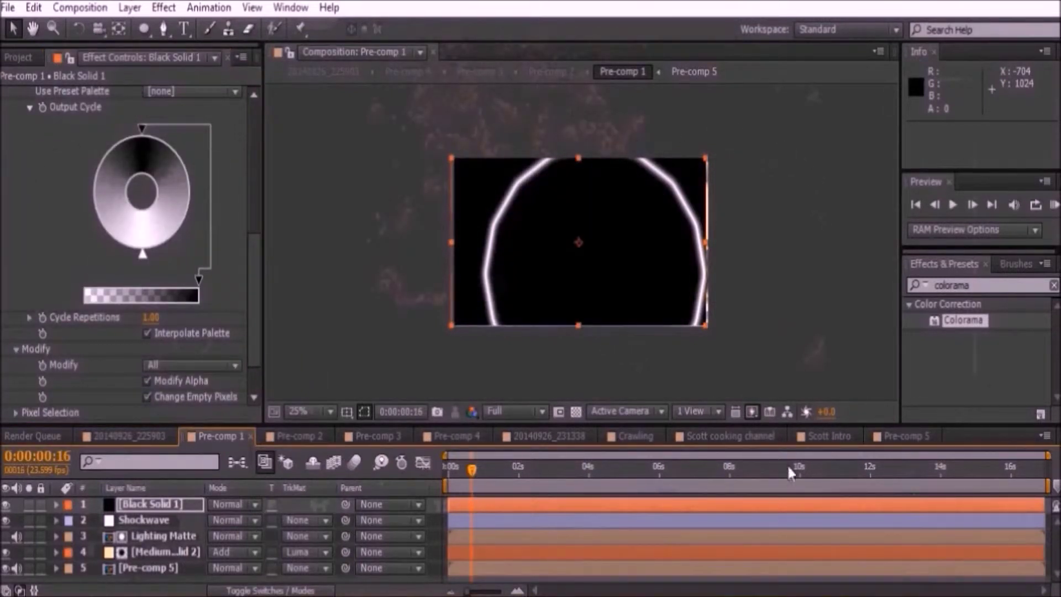
# - Lower Black Solid 1's opacity to 77%
pyautogui.click(233, 505)
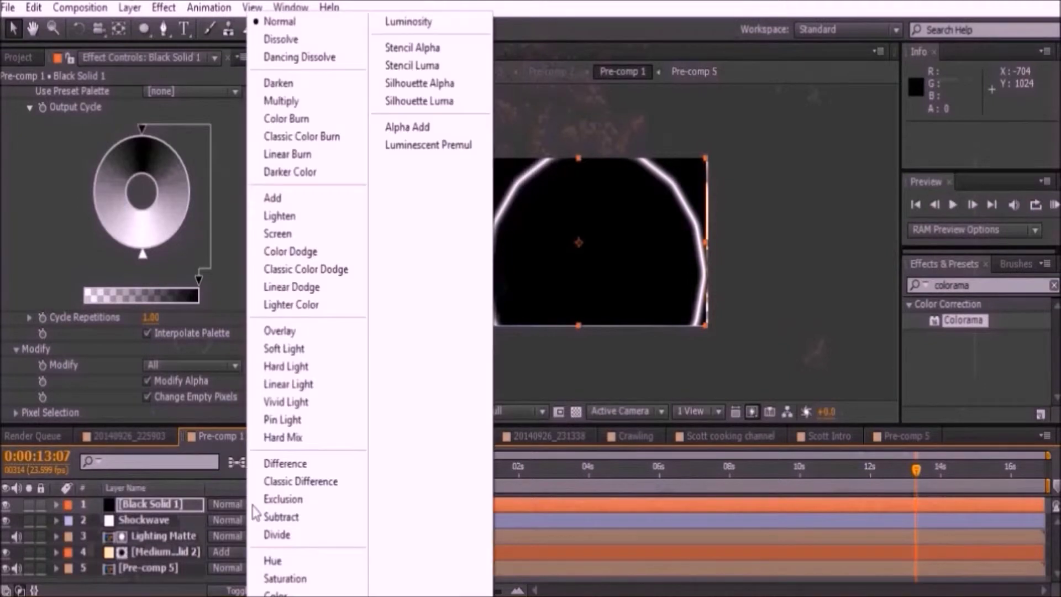
pyautogui.click(188, 507)
pyautogui.press('t')
pyautogui.moveTo(219, 520); pyautogui.dragTo(200, 518)
# - Shrink the Iris Wipe radius to 336.8 and preview the ring animation
pyautogui.click(934, 204)
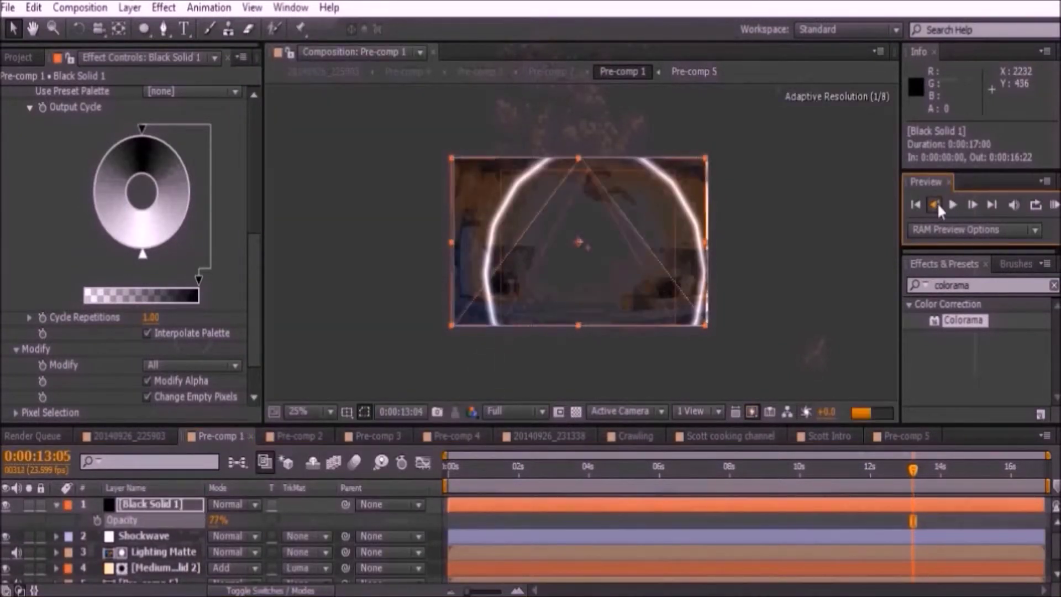
pyautogui.click(971, 206)
pyautogui.click(971, 206)
pyautogui.scroll(5, 258, 142)
pyautogui.click(140, 167)
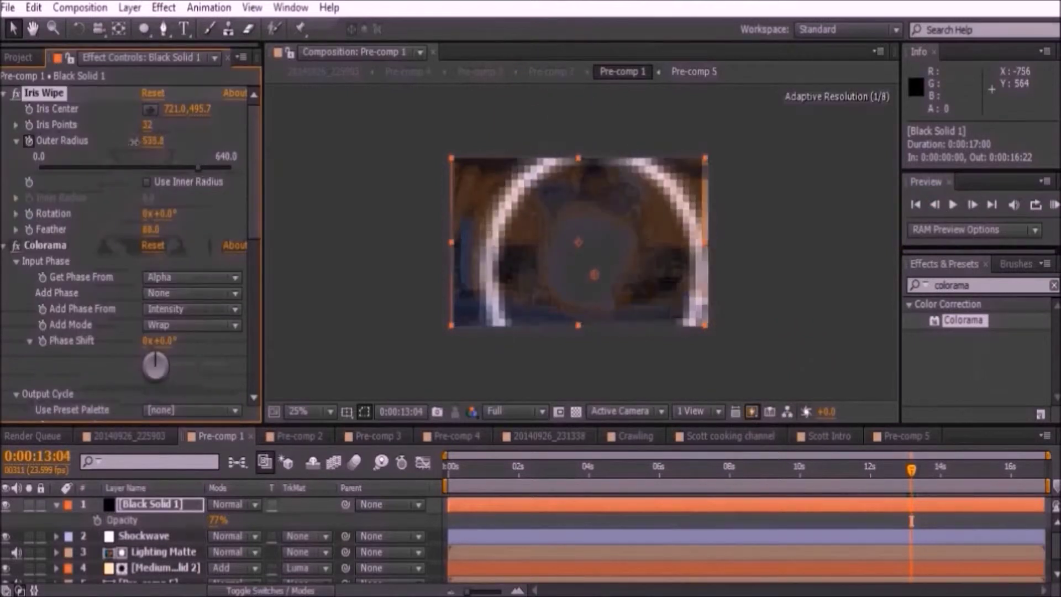
pyautogui.moveTo(595, 279); pyautogui.dragTo(588, 271)
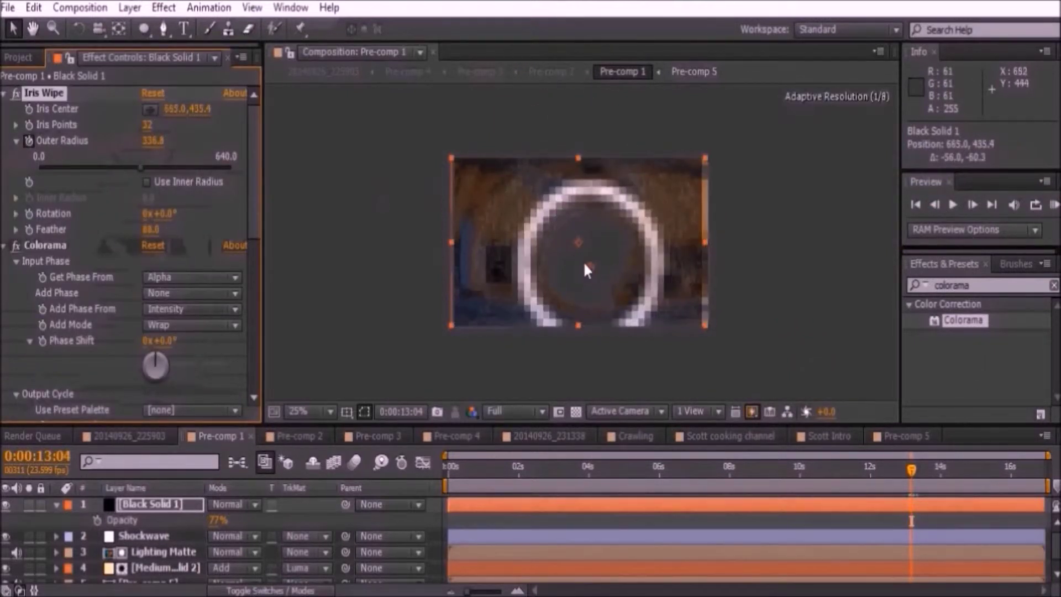
pyautogui.click(952, 205)
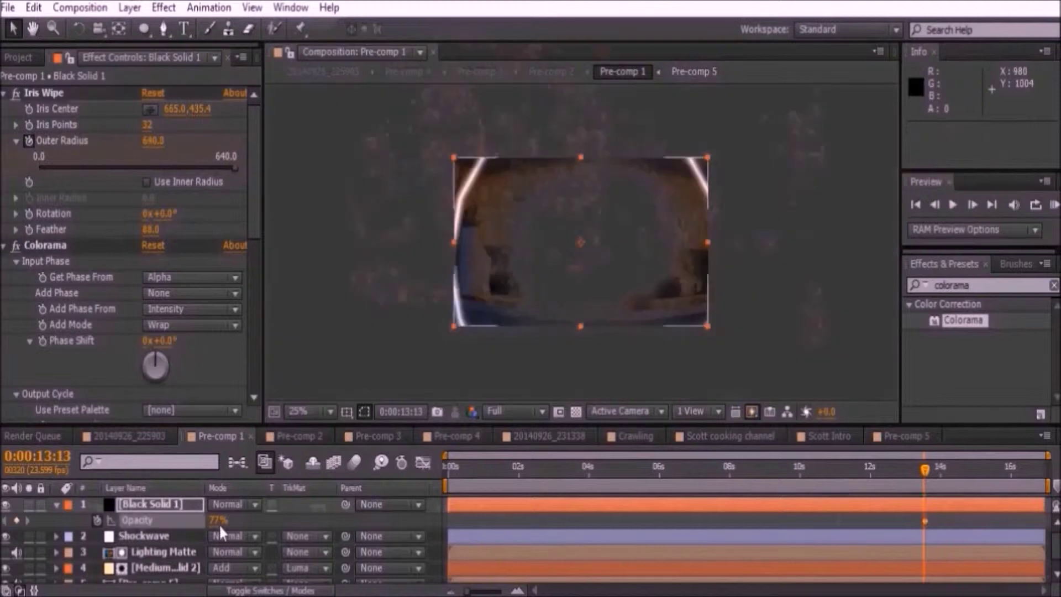
# - Play back the ring fade from 12:17 and return the time to 12:21
pyautogui.click(895, 475)
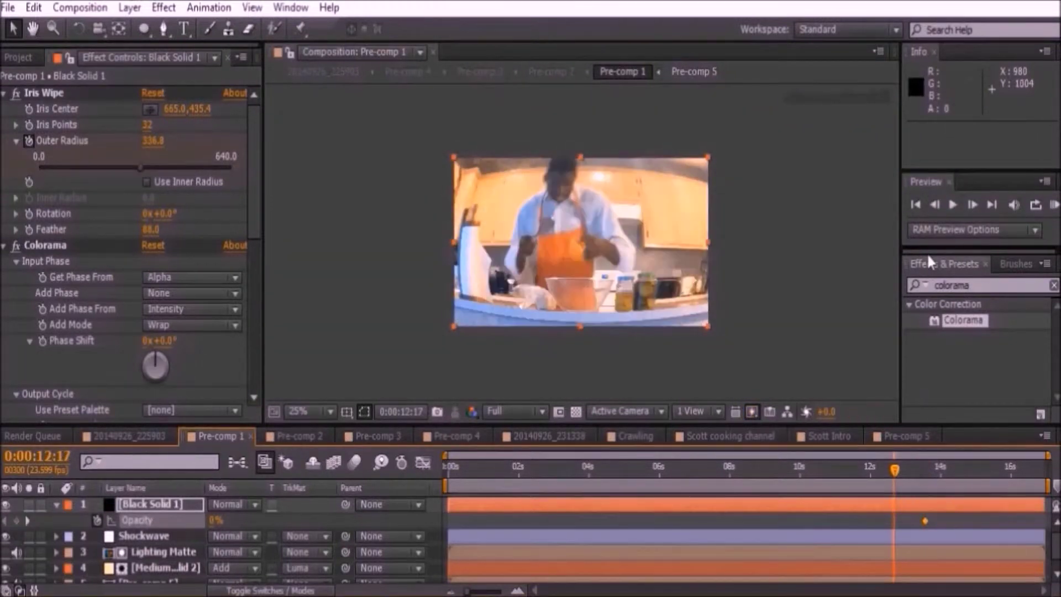
pyautogui.click(952, 204)
pyautogui.moveTo(913, 469); pyautogui.dragTo(900, 470)
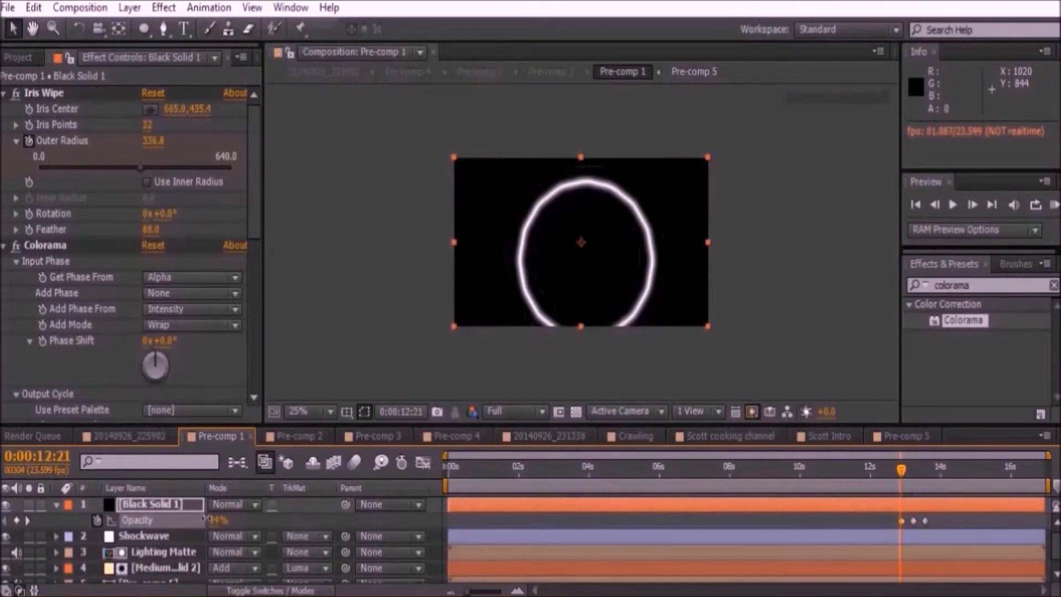
pyautogui.press('space')
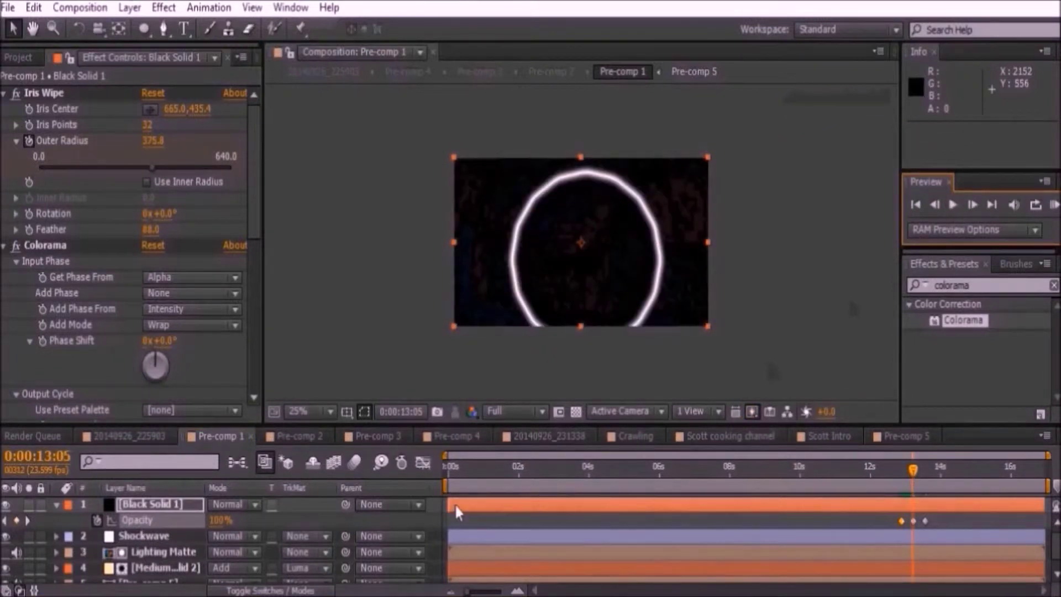
# - Trim Black Solid 1 to start at its first keyframe, 13:01, and collapse its properties
pyautogui.moveTo(456, 512); pyautogui.dragTo(900, 505)
pyautogui.click(64, 510)
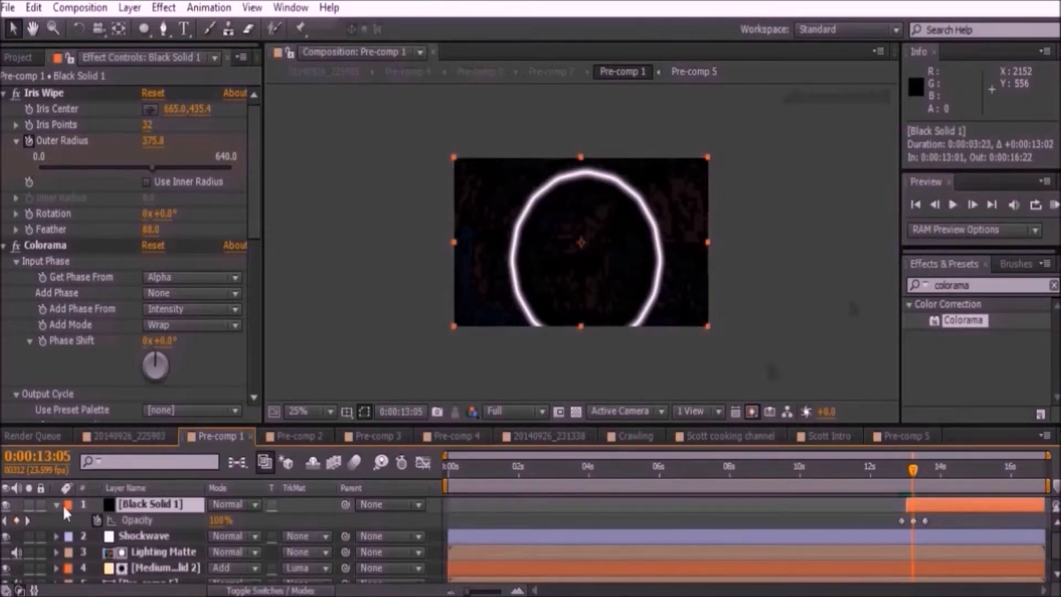
pyautogui.click(56, 504)
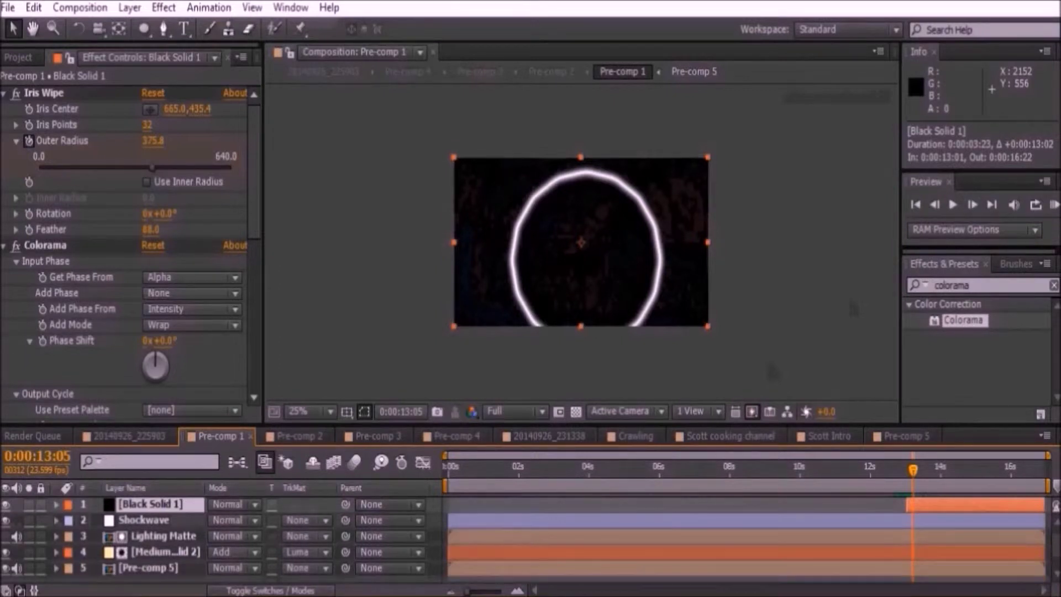
# - Make Black Solid 1 Shockwave's Luma track matte and draw a rectangular mask on it
pyautogui.click(322, 522)
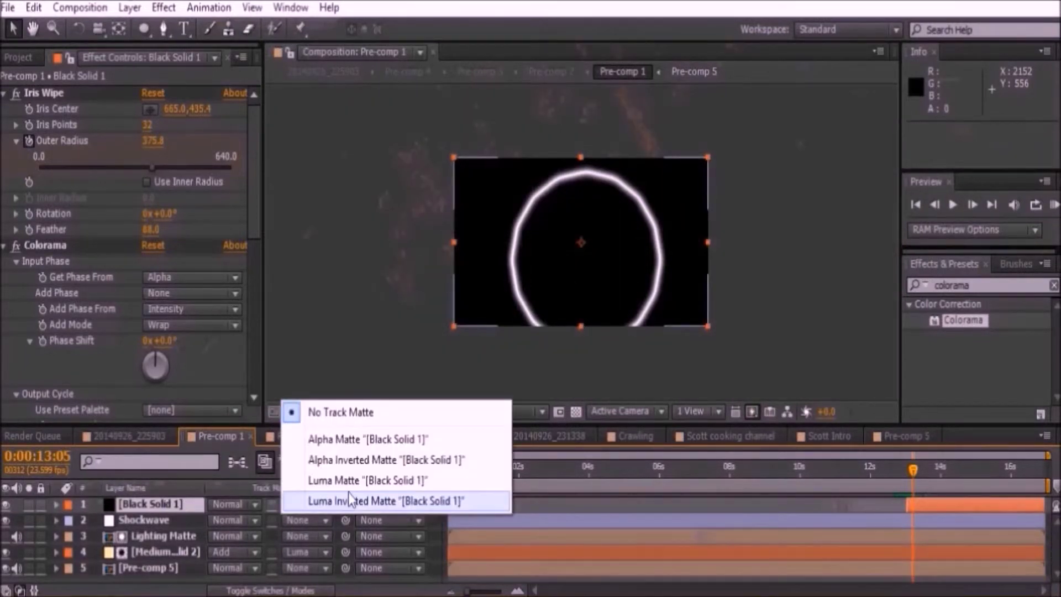
pyautogui.click(352, 480)
pyautogui.press('q')
pyautogui.moveTo(321, 87); pyautogui.dragTo(852, 354)
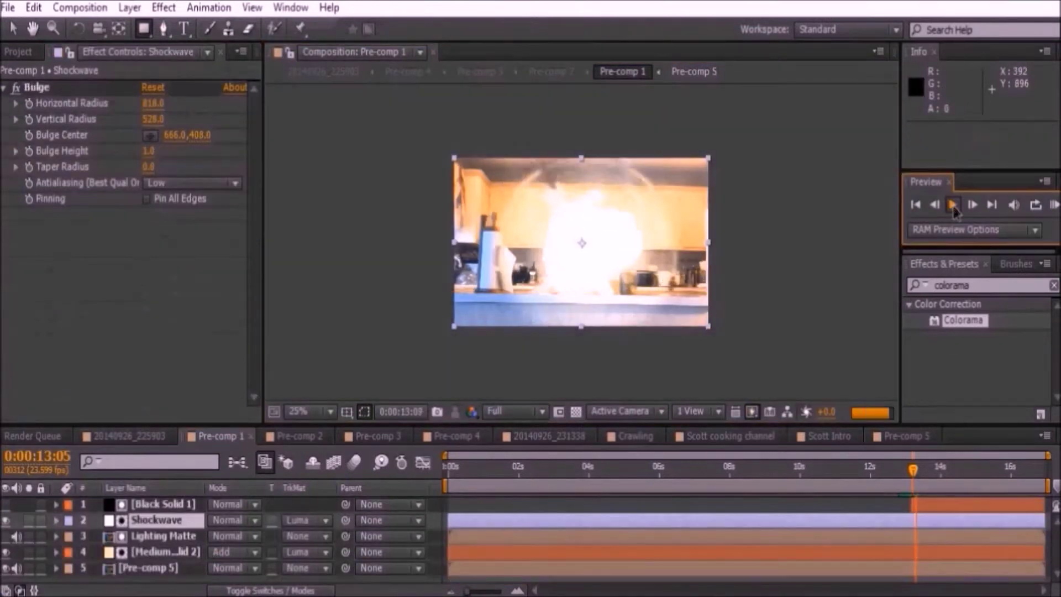
# - Preview the composite from 13:05 and select all five layers
pyautogui.press('F2')
pyautogui.click(614, 232)
pyautogui.click(205, 571)
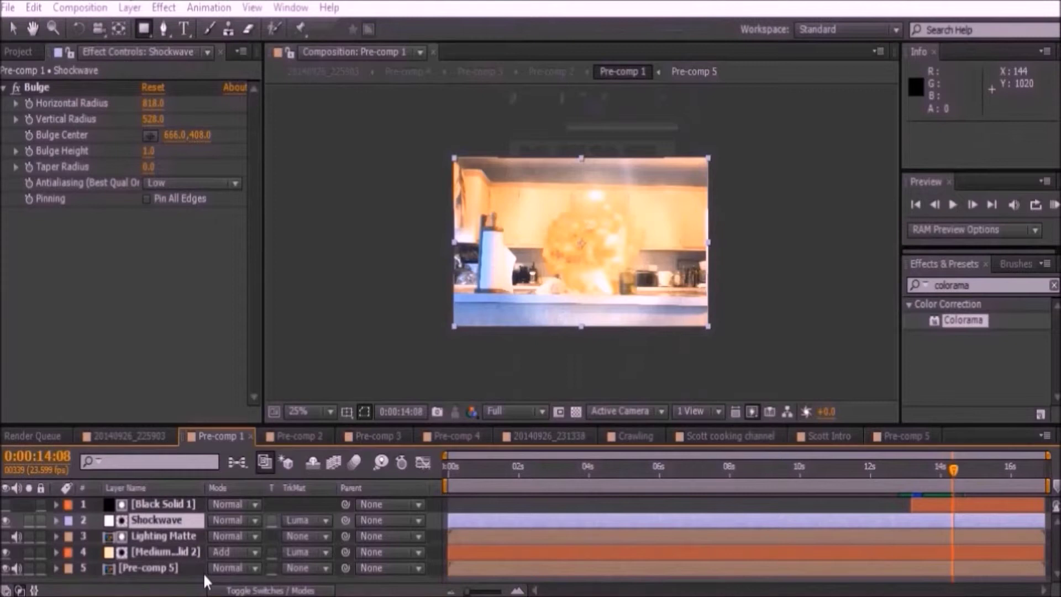
# - Pre-compose the five selected layers into a new composition called Explosion
pyautogui.keyDown('shift'); pyautogui.click(163, 507); pyautogui.keyUp('shift')
pyautogui.rightClick(163, 507)
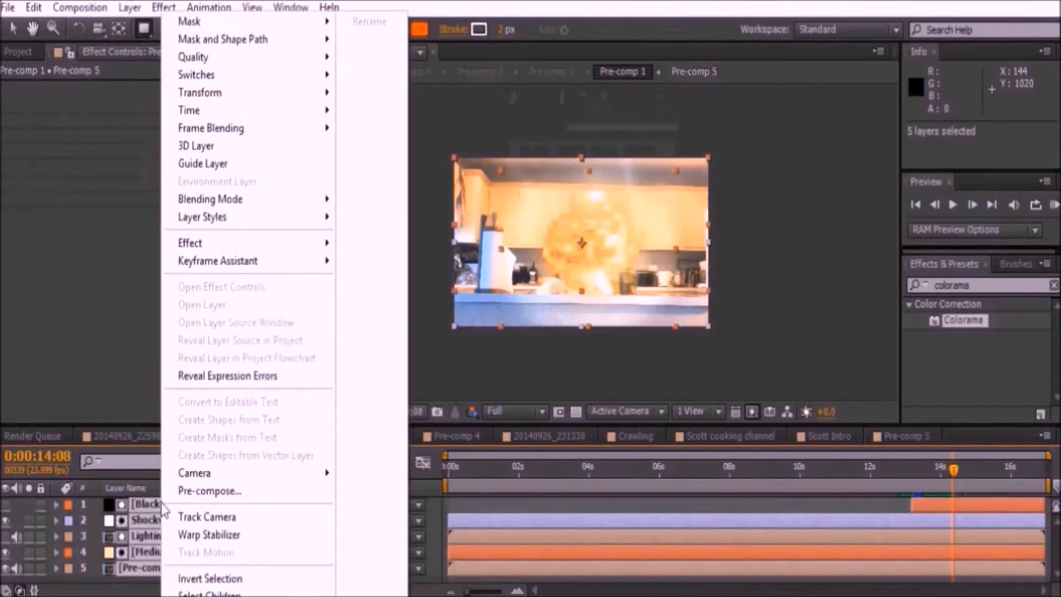
pyautogui.click(178, 492)
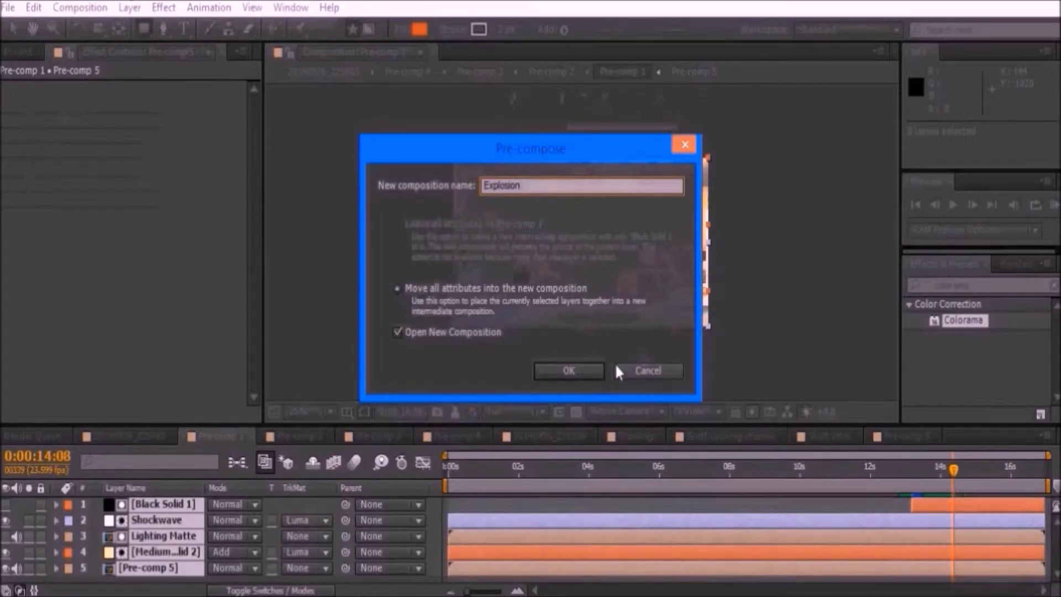
pyautogui.press('Return')
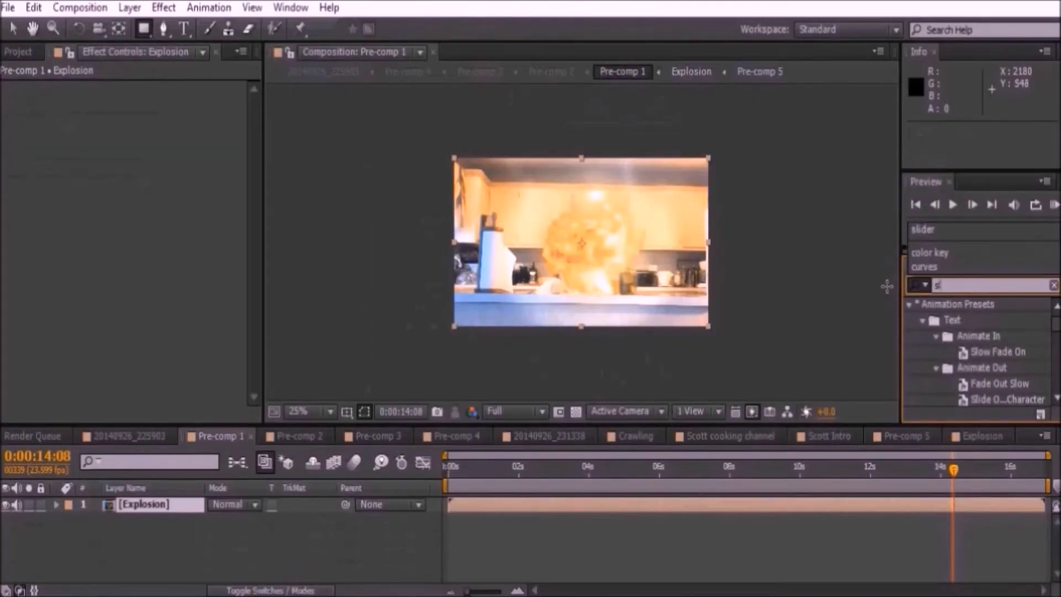
# - Add a Slider Control to Explosion and set Position to wiggle(18,effect("Slider Control")("Slider"))
pyautogui.click(959, 237)
pyautogui.moveTo(843, 499); pyautogui.dragTo(843, 504)
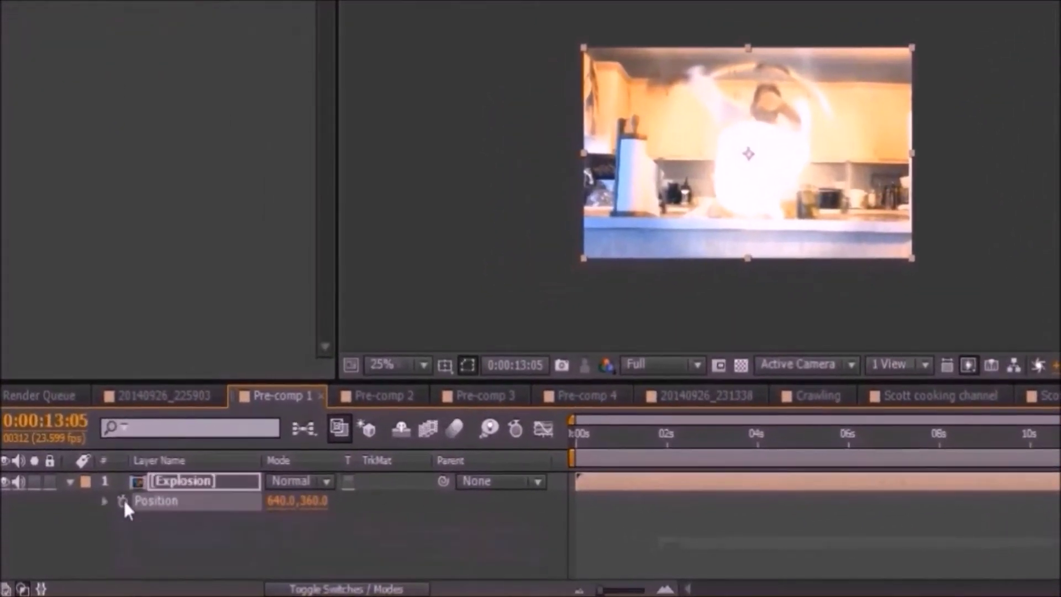
pyautogui.keyDown('alt'); pyautogui.click(121, 502); pyautogui.keyUp('alt')
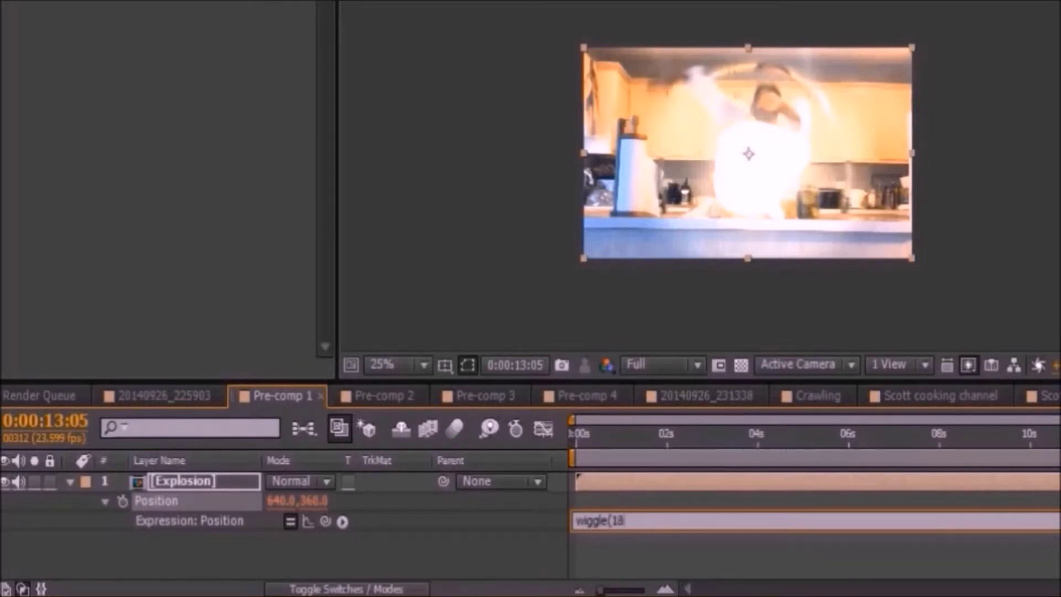
pyautogui.moveTo(325, 521); pyautogui.dragTo(105, 62)
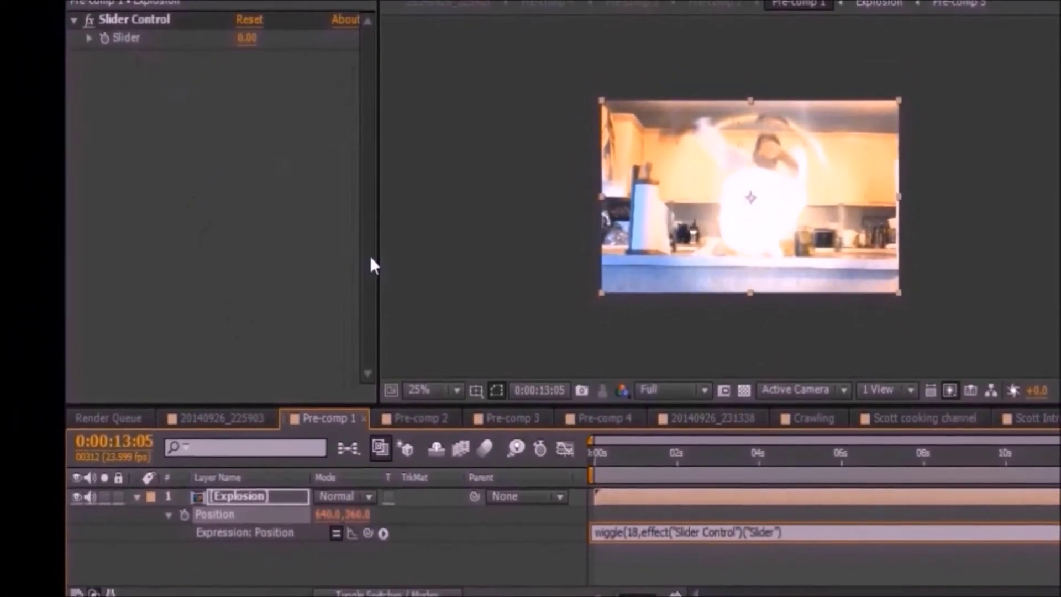
pyautogui.write(')')
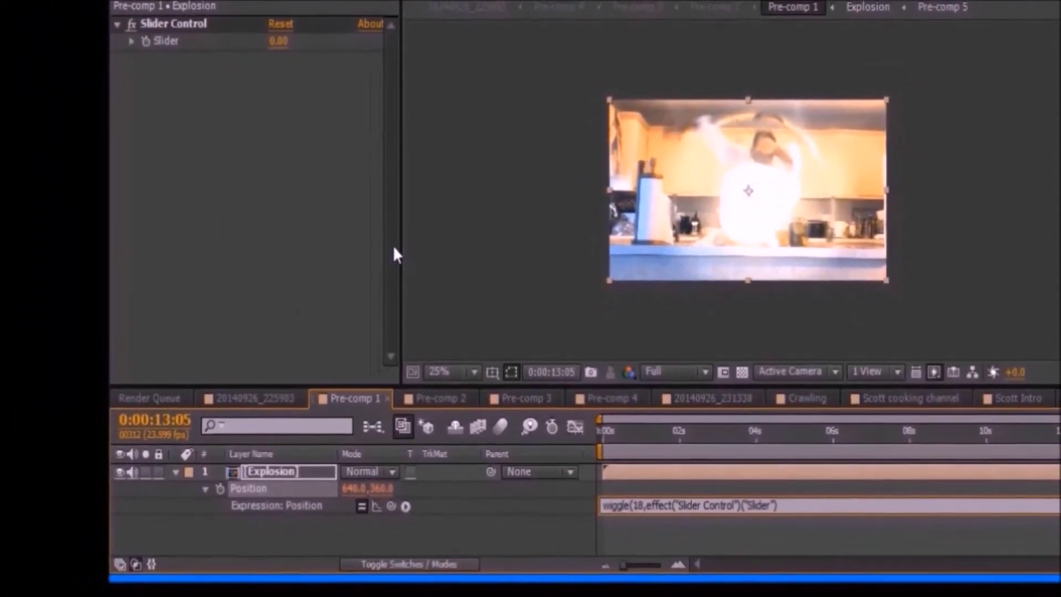
pyautogui.write(';')
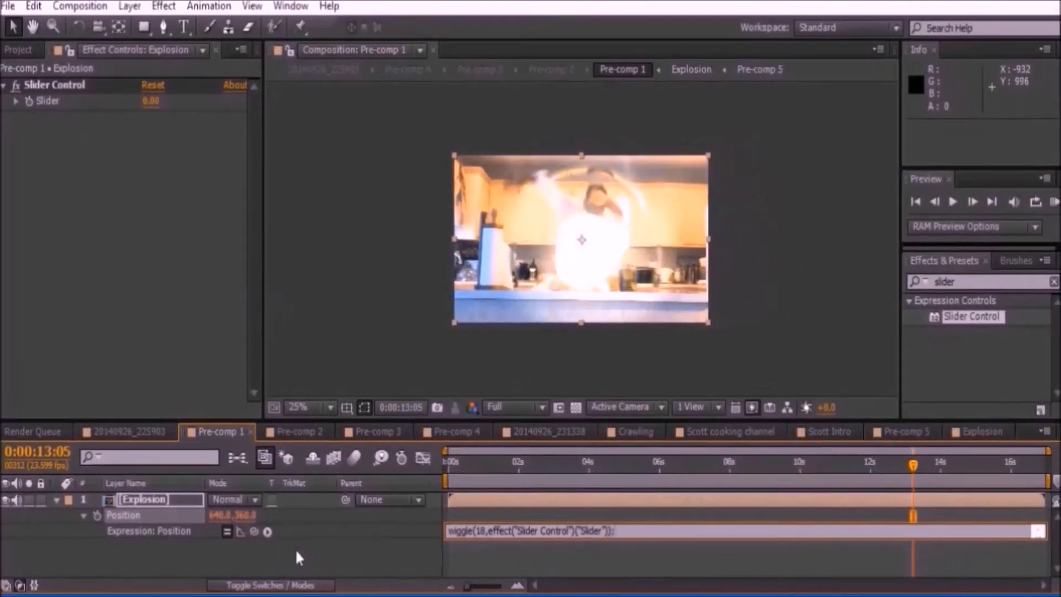
# - Commit the Position expression, then keyframe the Slider down from 53 to 15, then 0
pyautogui.click(295, 548)
pyautogui.click(28, 101)
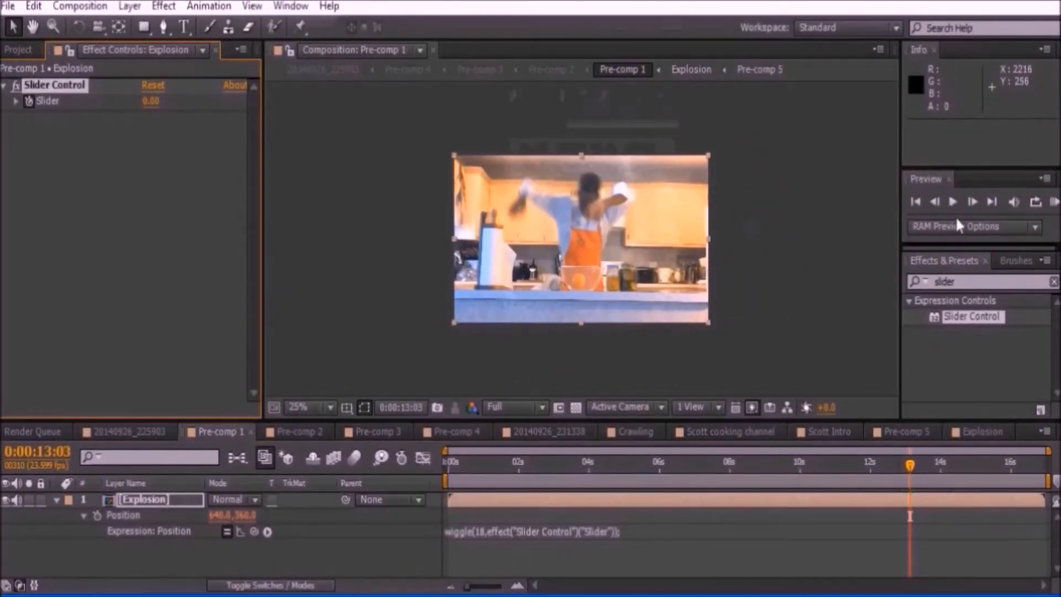
pyautogui.click(971, 202)
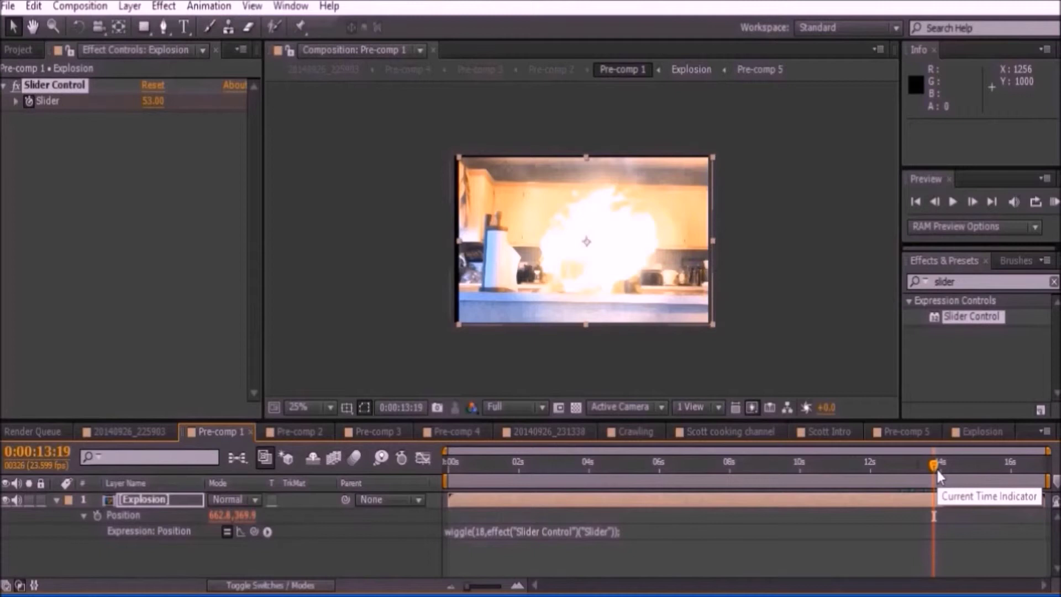
pyautogui.moveTo(153, 101); pyautogui.dragTo(119, 92)
pyautogui.click(153, 101)
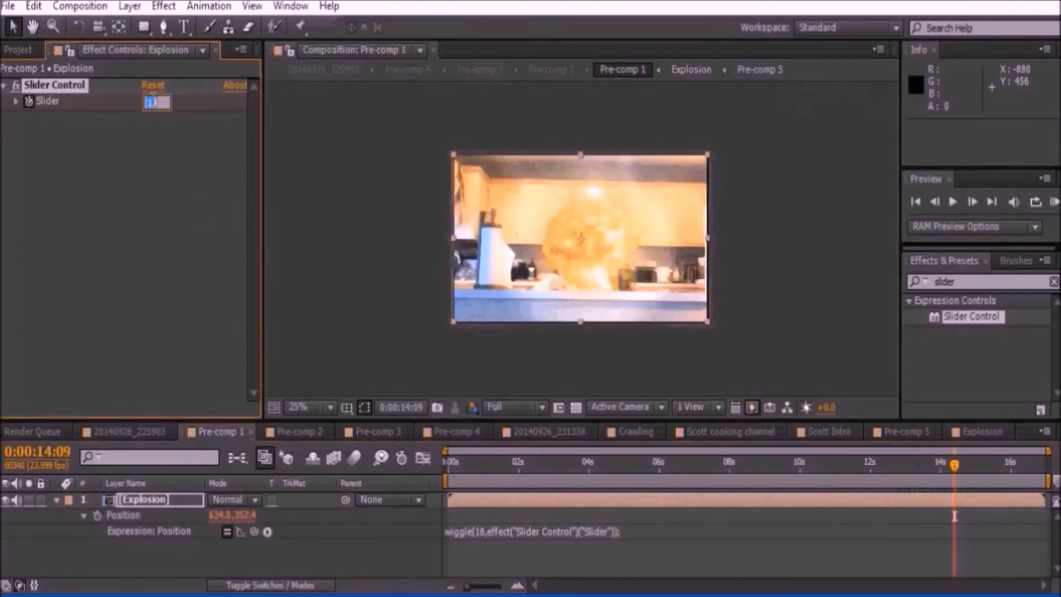
pyautogui.write('0')
pyautogui.press('Return')
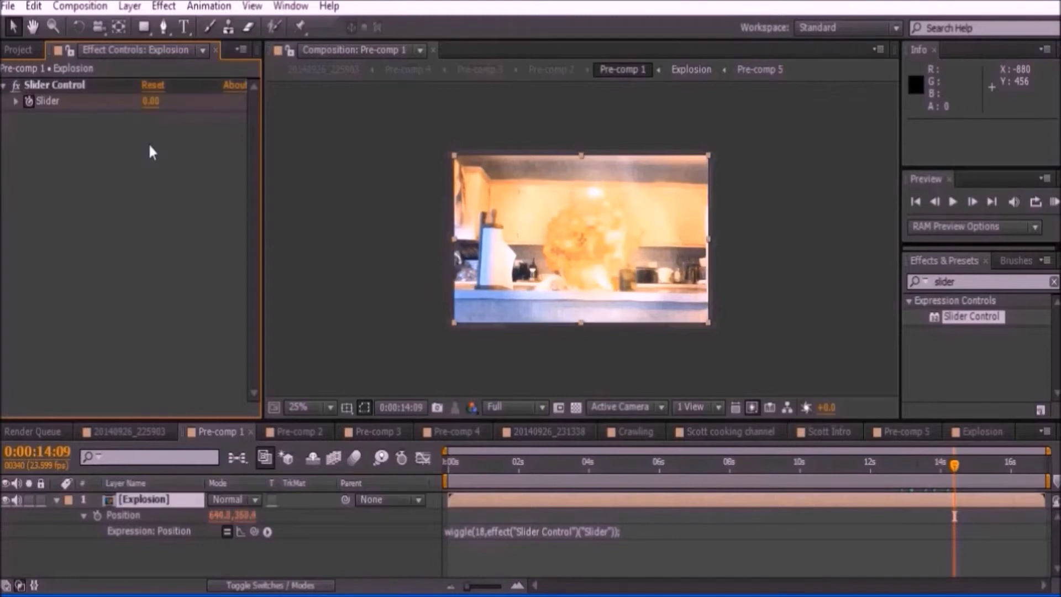
# - Preview the fading camera shake and move the playhead to 14:09
pyautogui.click(952, 201)
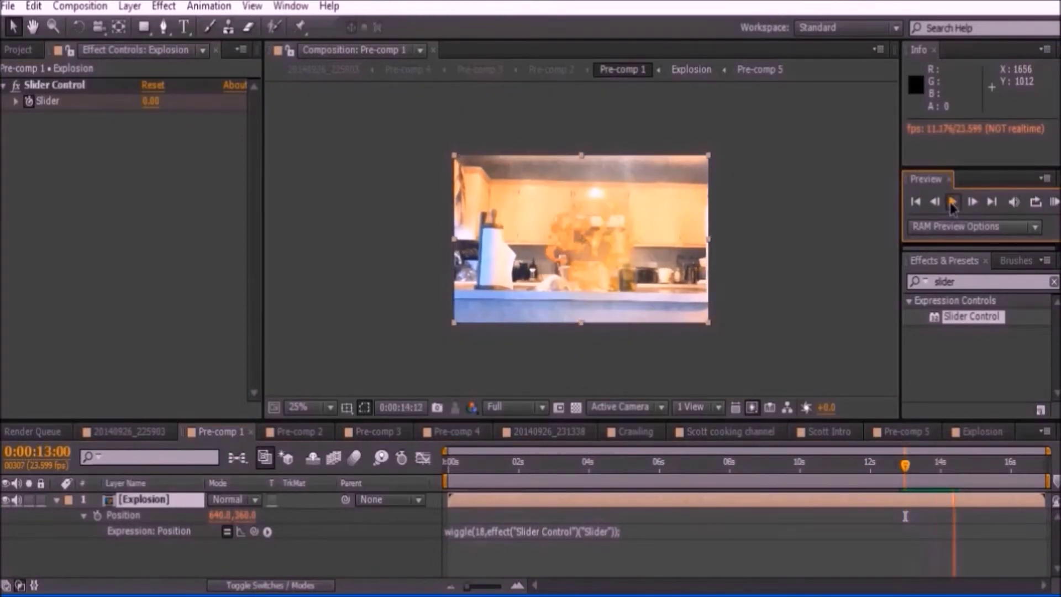
pyautogui.moveTo(938, 481); pyautogui.dragTo(902, 468)
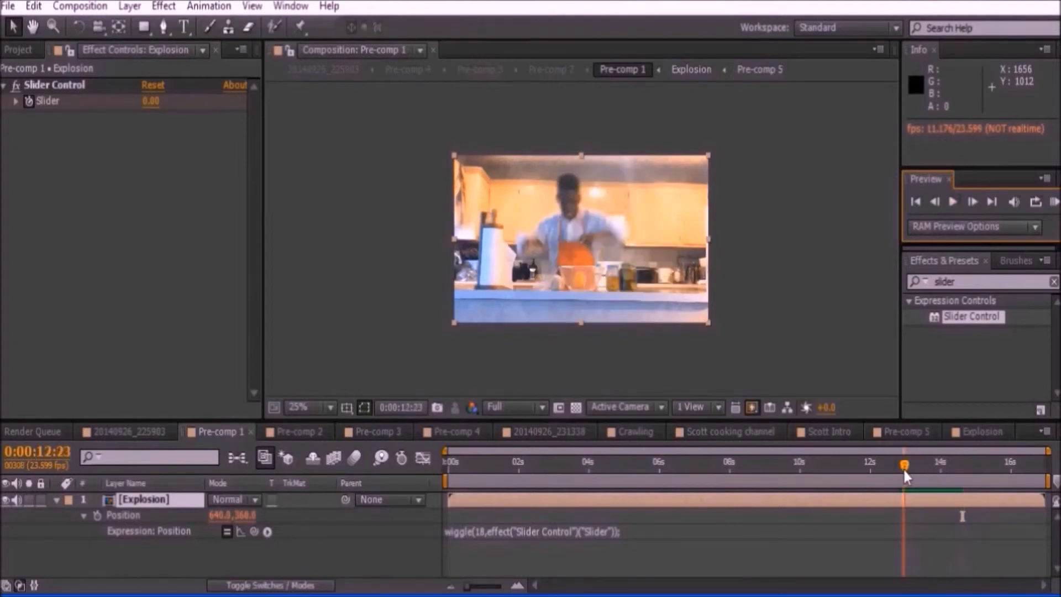
pyautogui.scroll(-2, 304, 552)
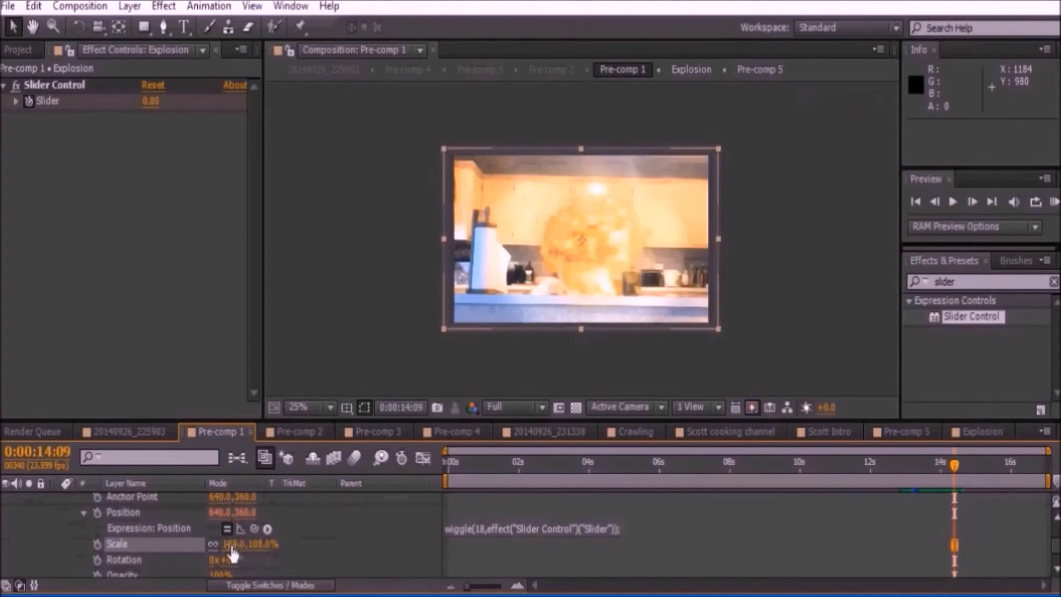
# - Preview the 115% scaled explosion from 13:00 and 13:21 to check the shake plays correctly
pyautogui.moveTo(919, 469); pyautogui.dragTo(904, 473)
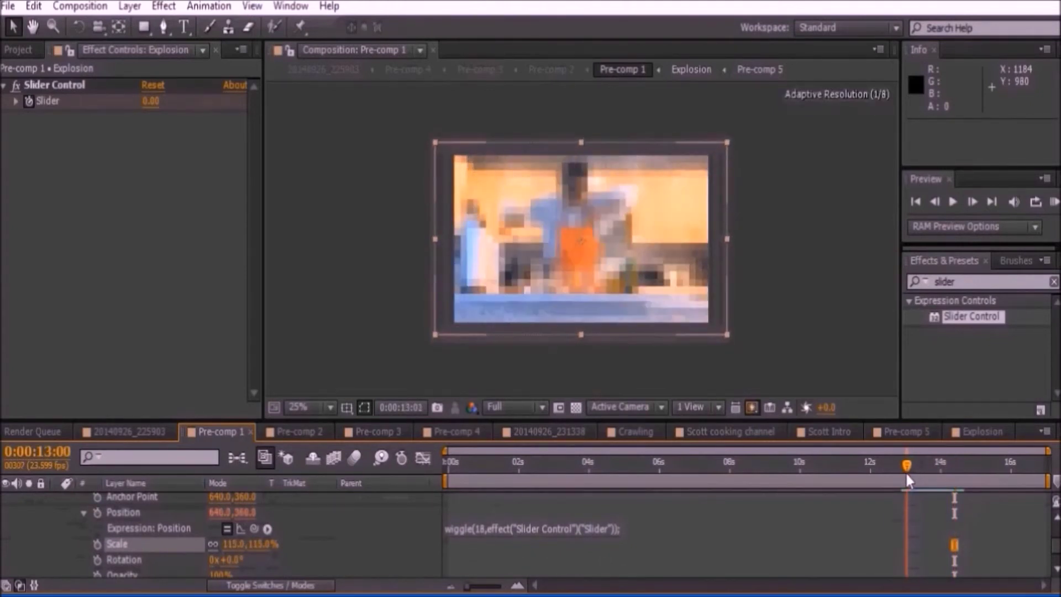
pyautogui.click(953, 202)
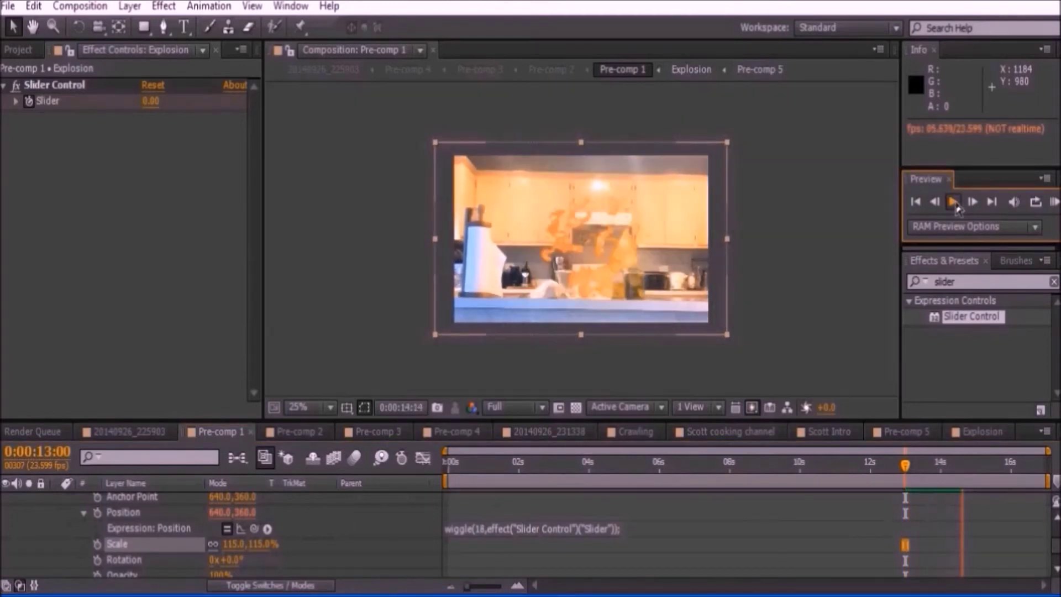
pyautogui.click(953, 202)
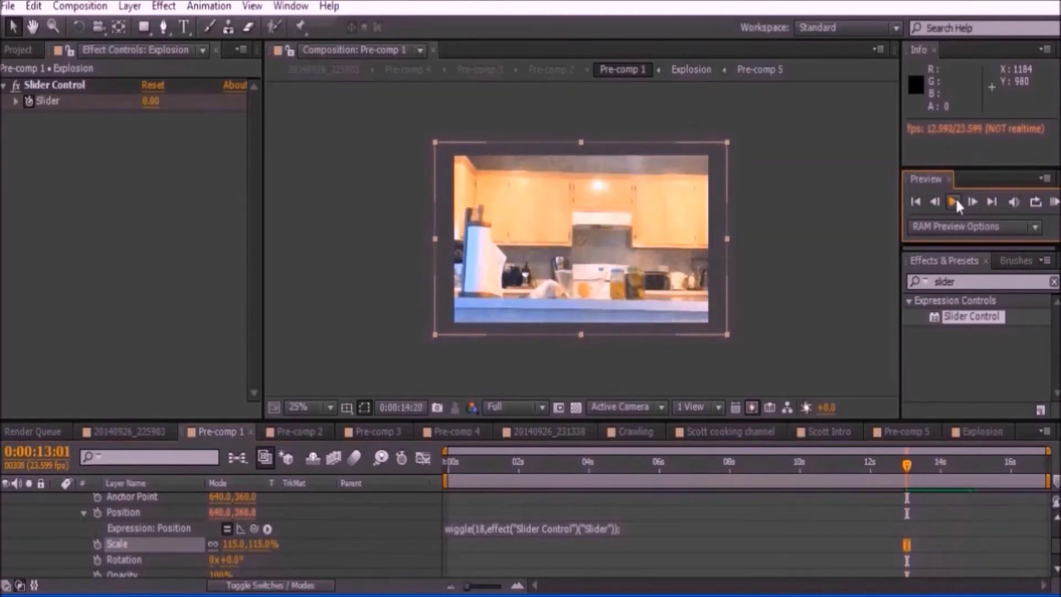
pyautogui.moveTo(907, 470)
pyautogui.mouseDown()
pyautogui.moveTo(961, 473)
pyautogui.moveTo(907, 474)
pyautogui.mouseUp()
pyautogui.click(954, 202)
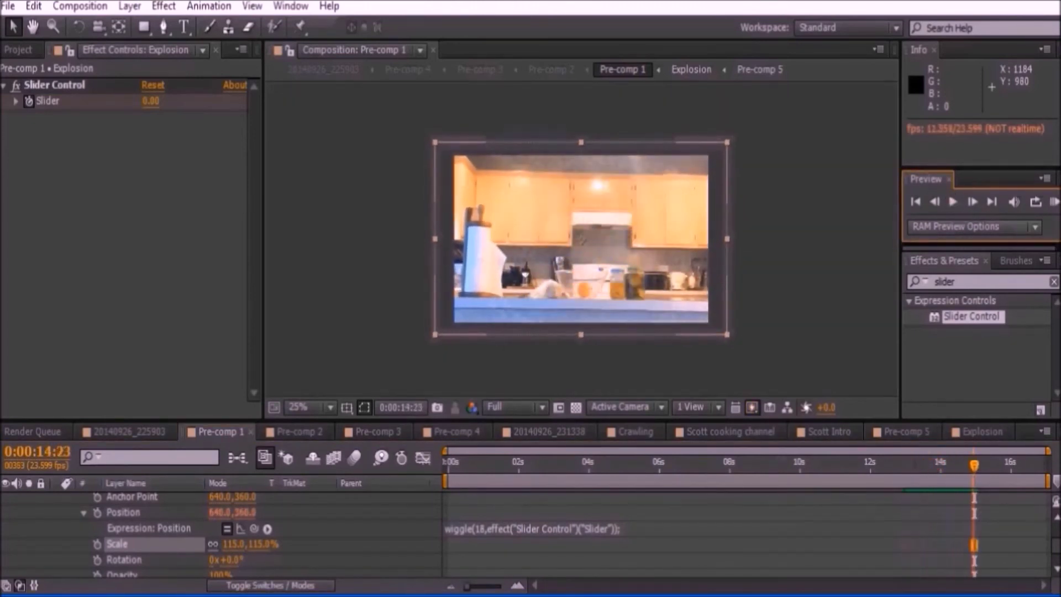